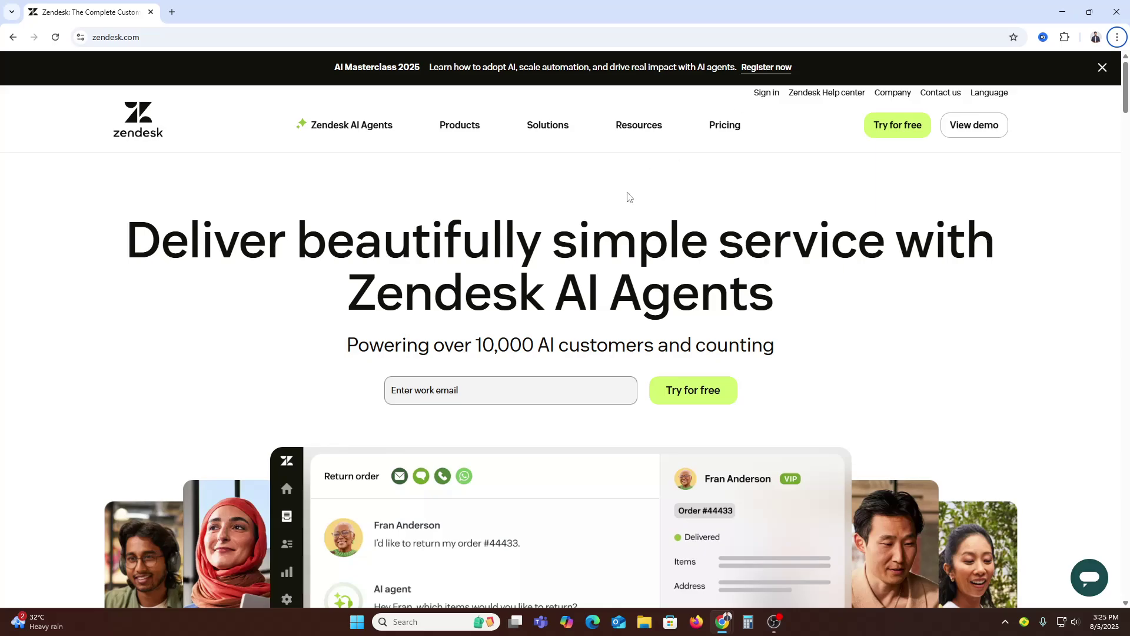
Step: Browse the Zendesk homepage and open the product demo page
{"action": "scroll", "coordinate": [741, 424], "scroll_direction": "down", "scroll_amount": 10}
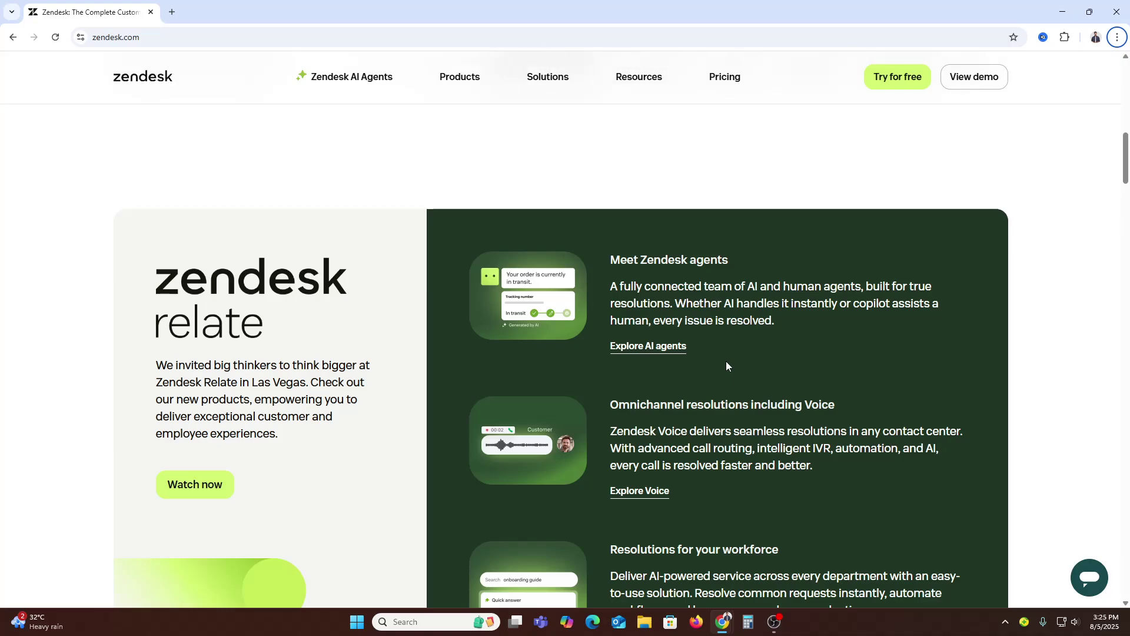
{"action": "scroll", "coordinate": [728, 366], "scroll_direction": "up", "scroll_amount": 10}
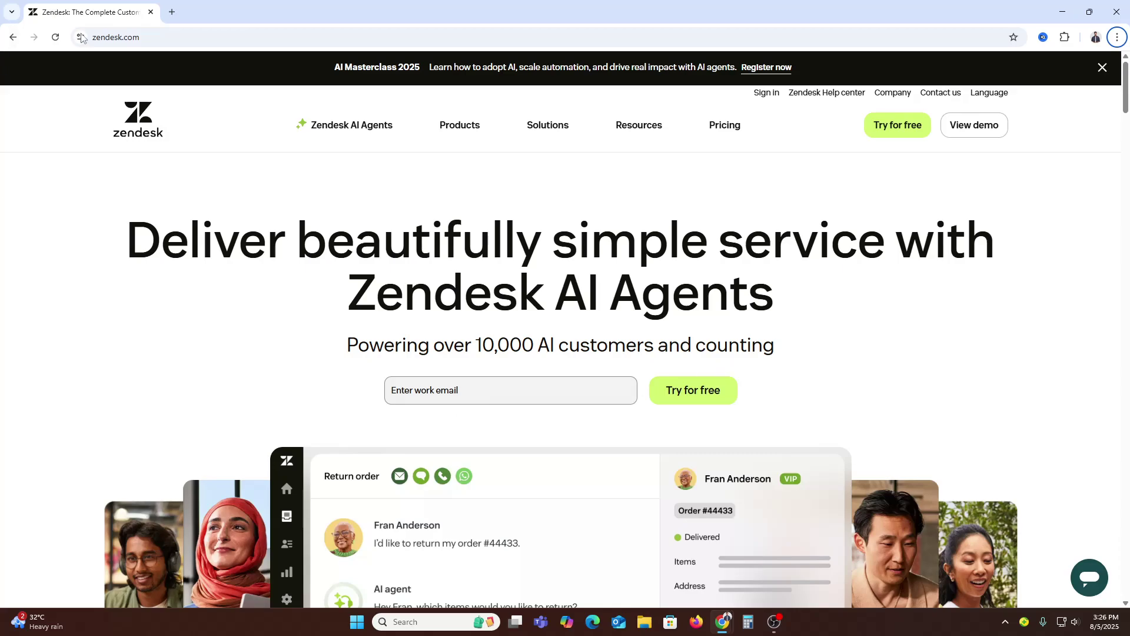
{"action": "left_click", "coordinate": [101, 39]}
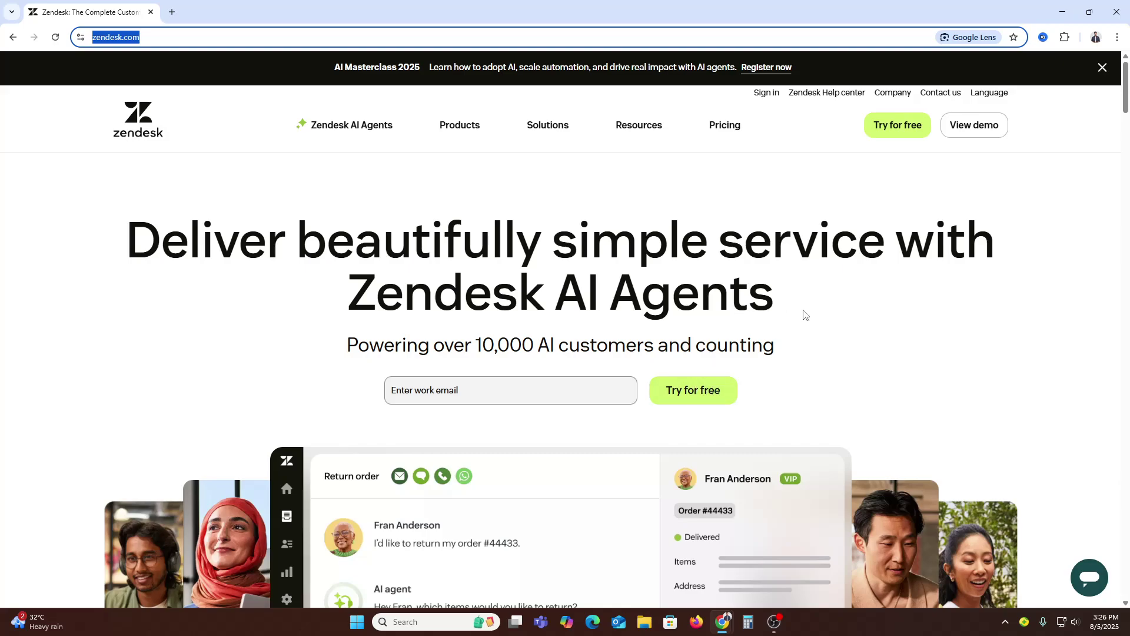
{"action": "left_click", "coordinate": [503, 390]}
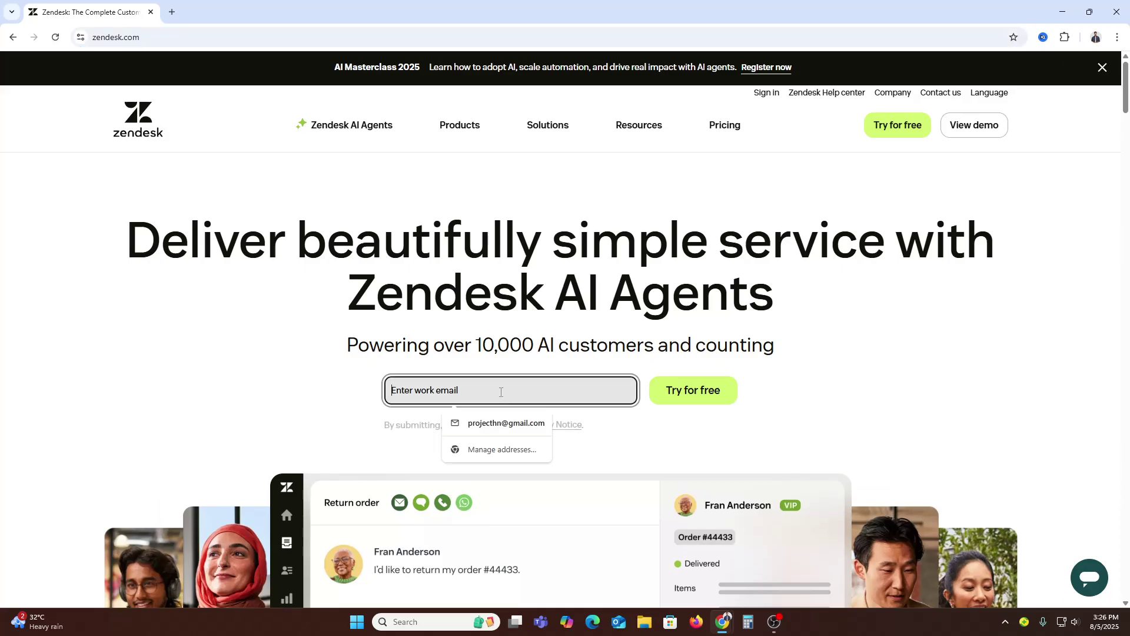
{"action": "left_click", "coordinate": [964, 136]}
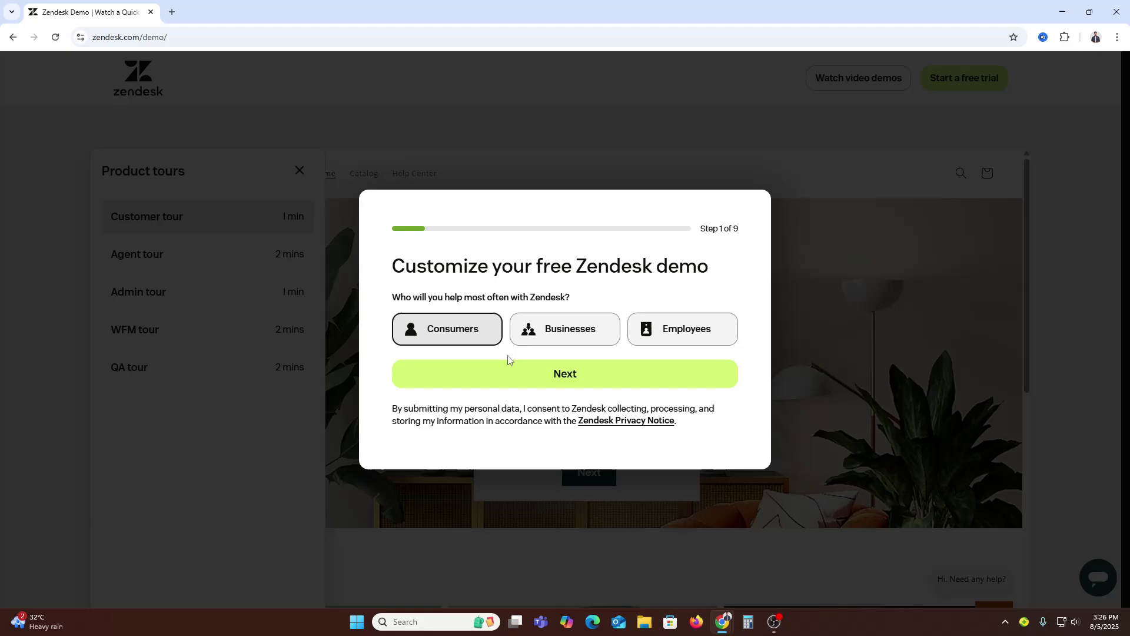
Step: Leave the demo, go to the sign-in page, and start a new free-trial registration
{"action": "left_click", "coordinate": [528, 378]}
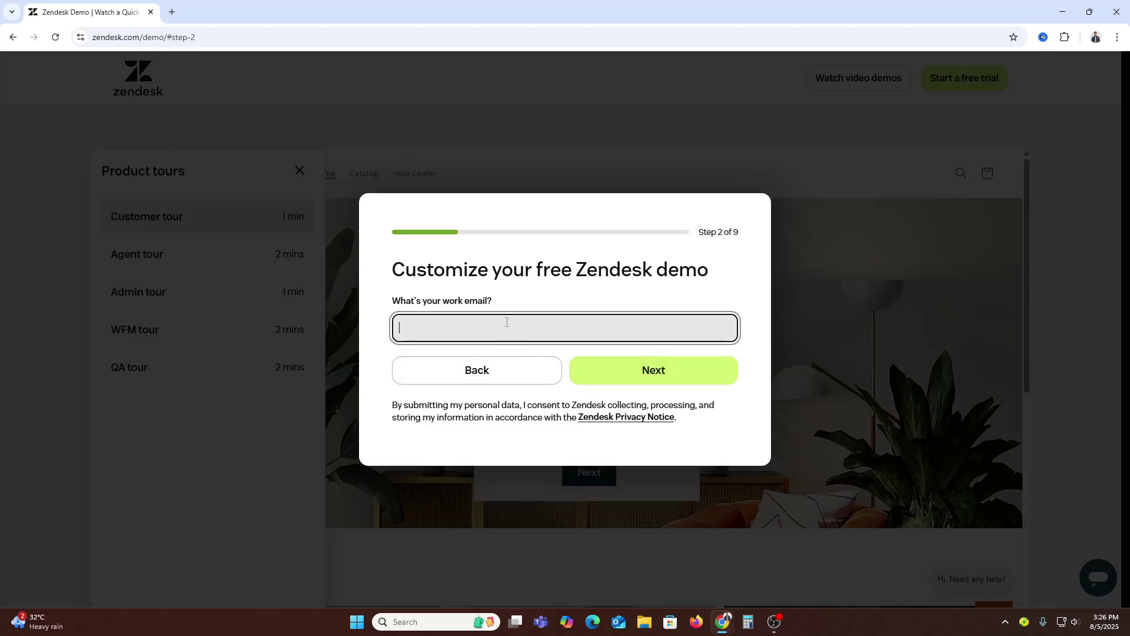
{"action": "left_click", "coordinate": [10, 38]}
{"action": "left_click", "coordinate": [10, 38]}
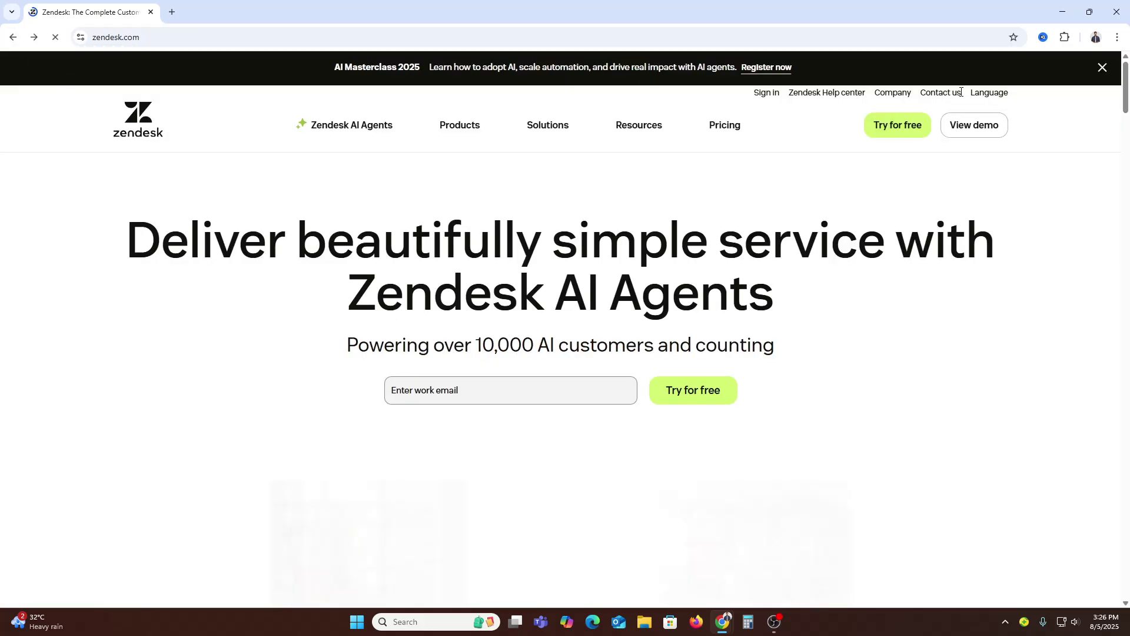
{"action": "left_click", "coordinate": [762, 94]}
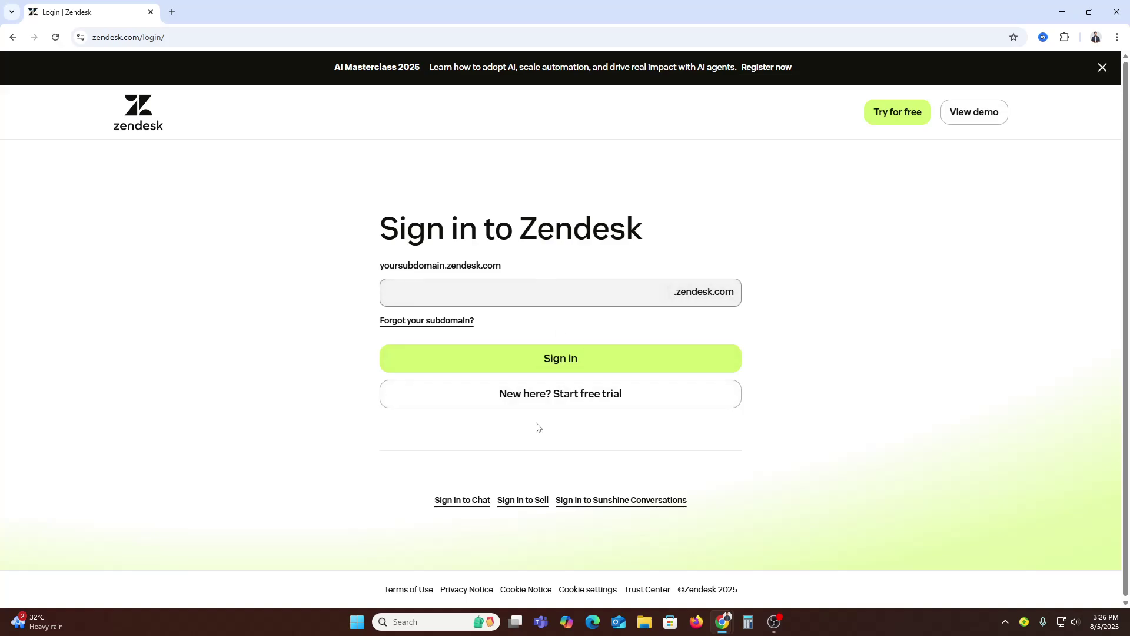
{"action": "left_click", "coordinate": [548, 394]}
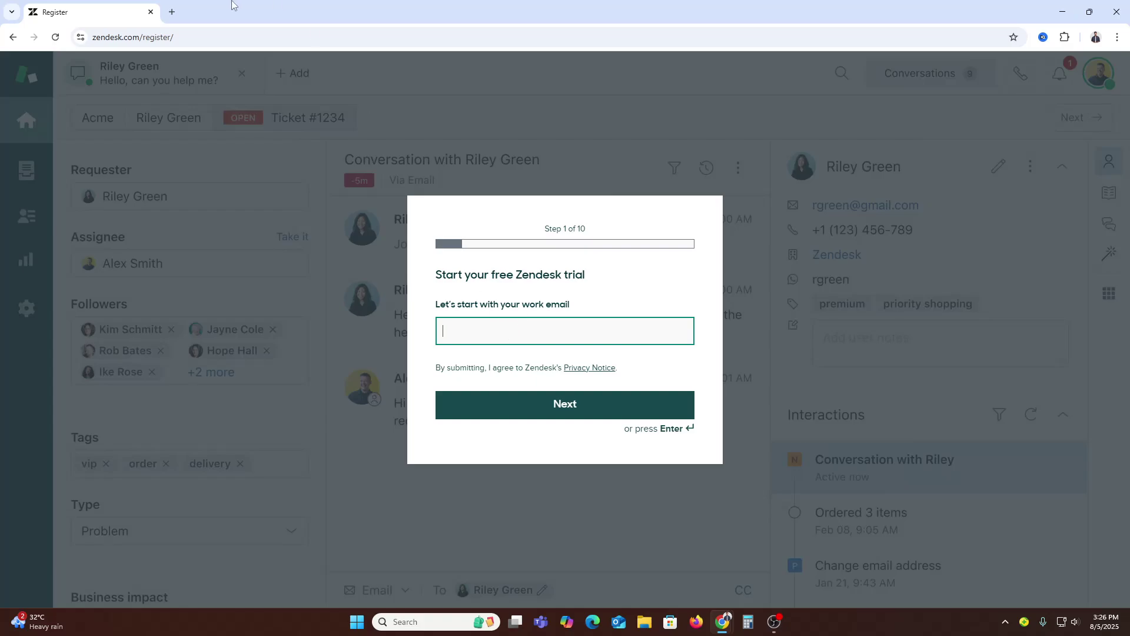
Step: Copy the Google account's email address into the trial work-email field and submit it
{"action": "left_click", "coordinate": [172, 12]}
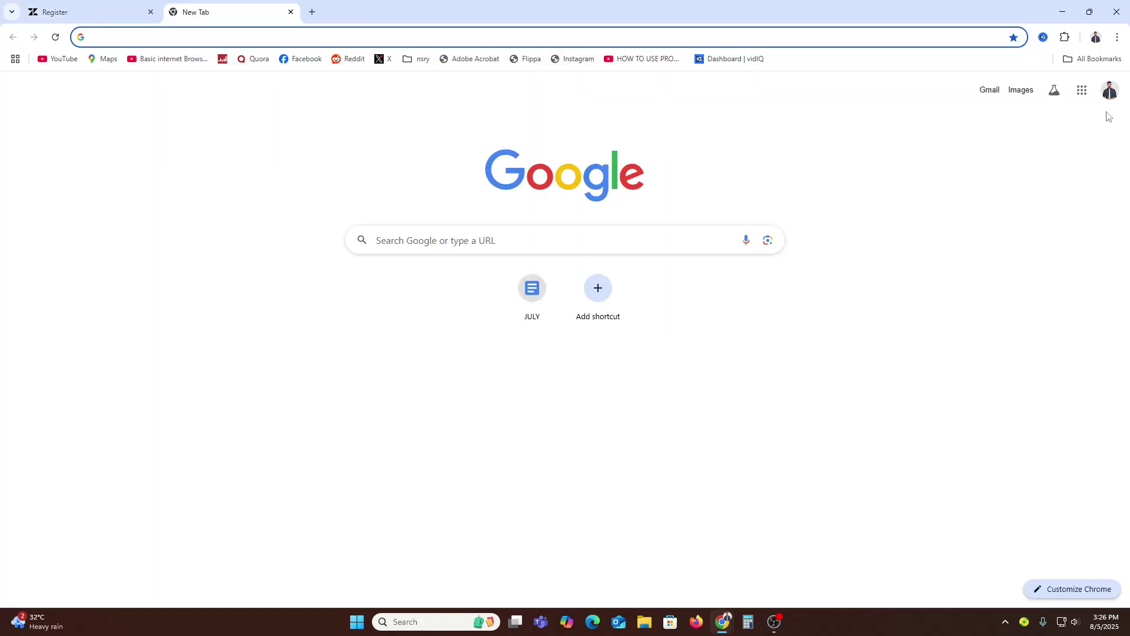
{"action": "left_click", "coordinate": [1110, 90]}
{"action": "triple_click", "coordinate": [1001, 122]}
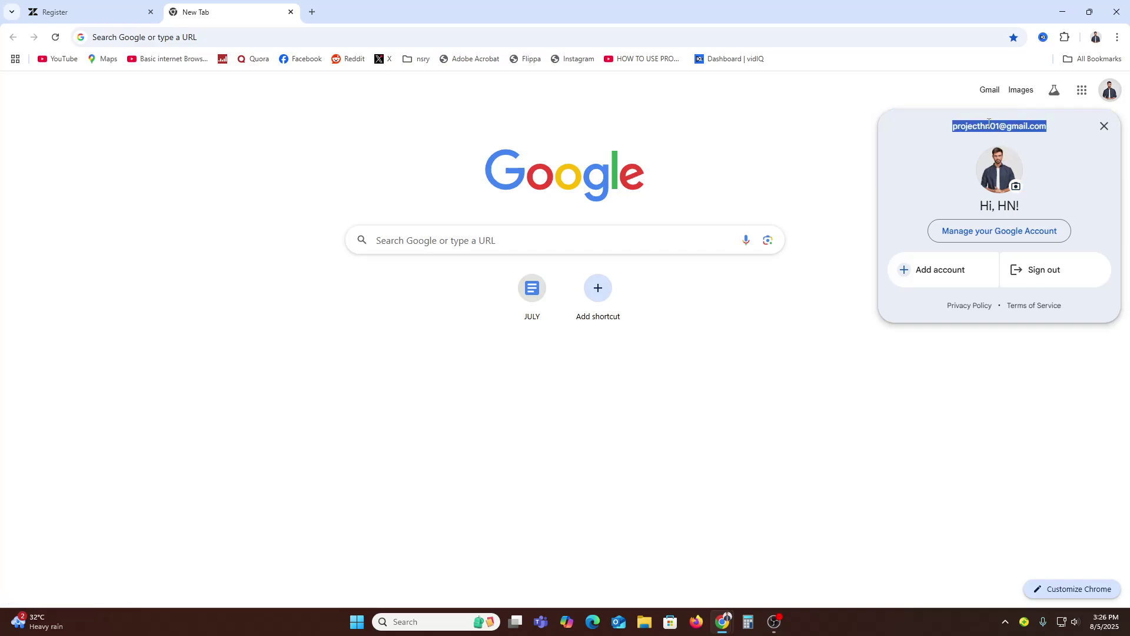
{"action": "key", "text": "ctrl+c"}
{"action": "left_click", "coordinate": [118, 12]}
{"action": "key", "text": "ctrl+v"}
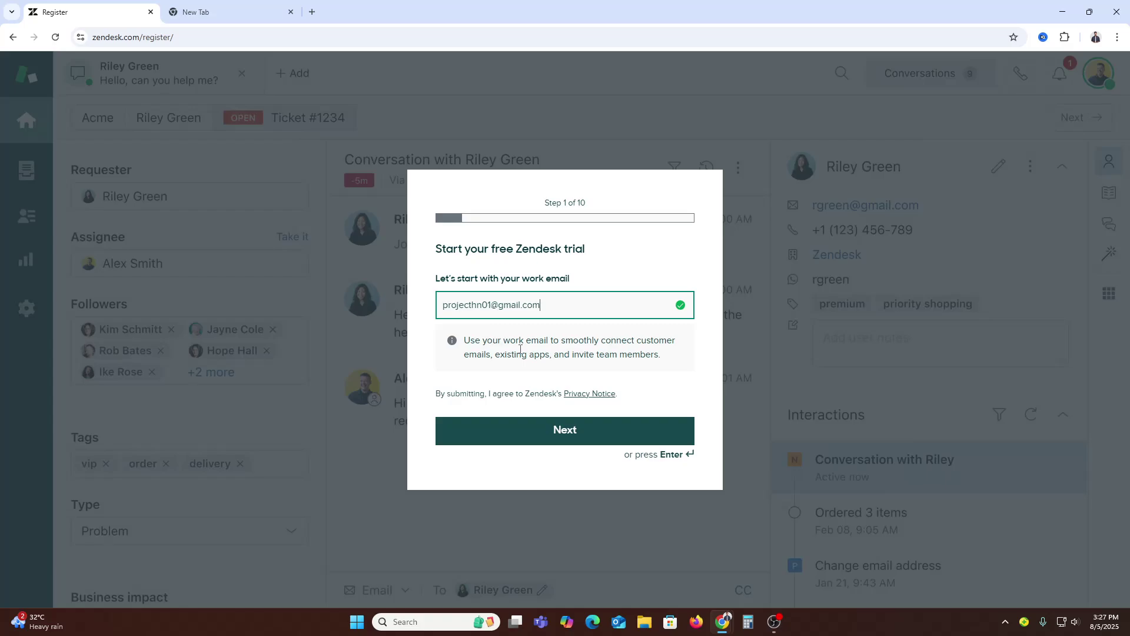
{"action": "left_click", "coordinate": [588, 435]}
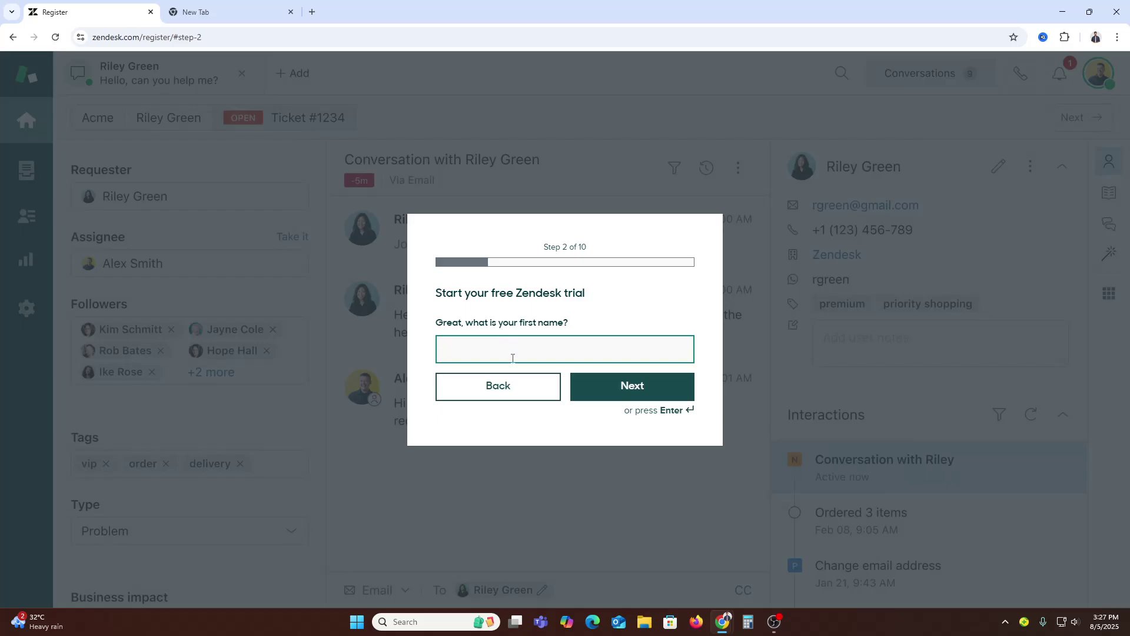
Step: Enter the user's first name, last name and phone number in the signup steps
{"action": "left_click", "coordinate": [640, 378]}
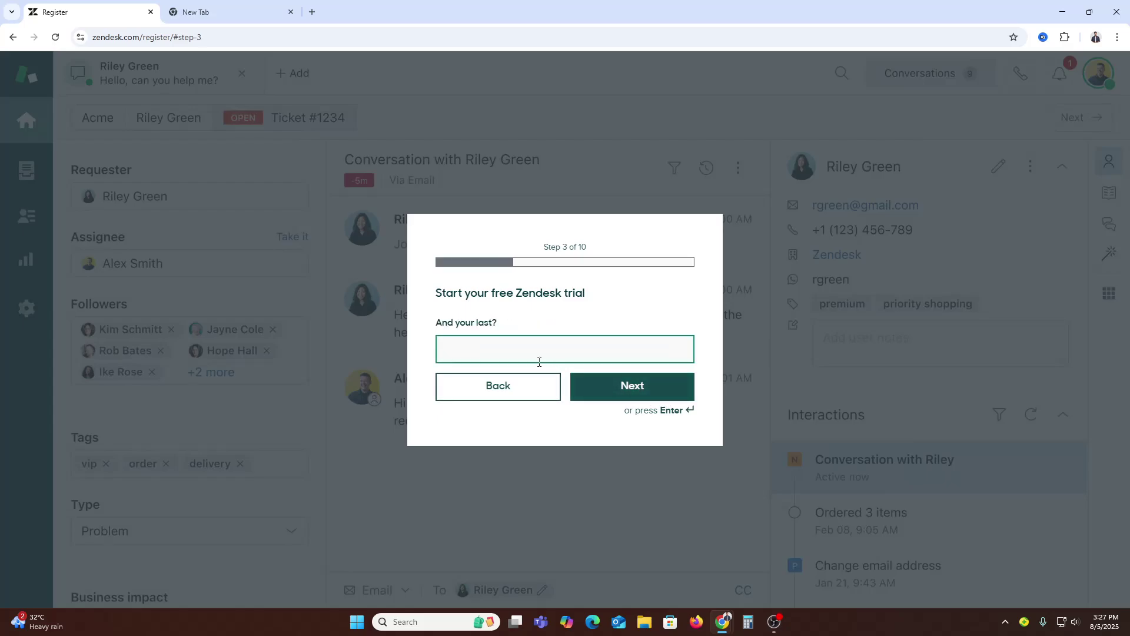
{"action": "left_click", "coordinate": [661, 386]}
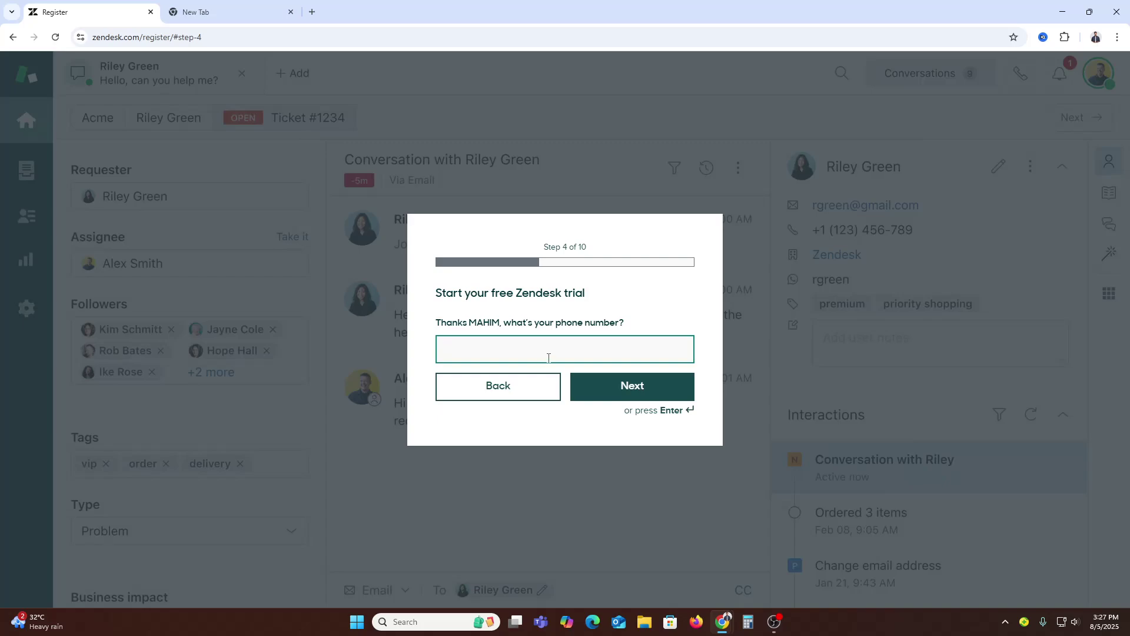
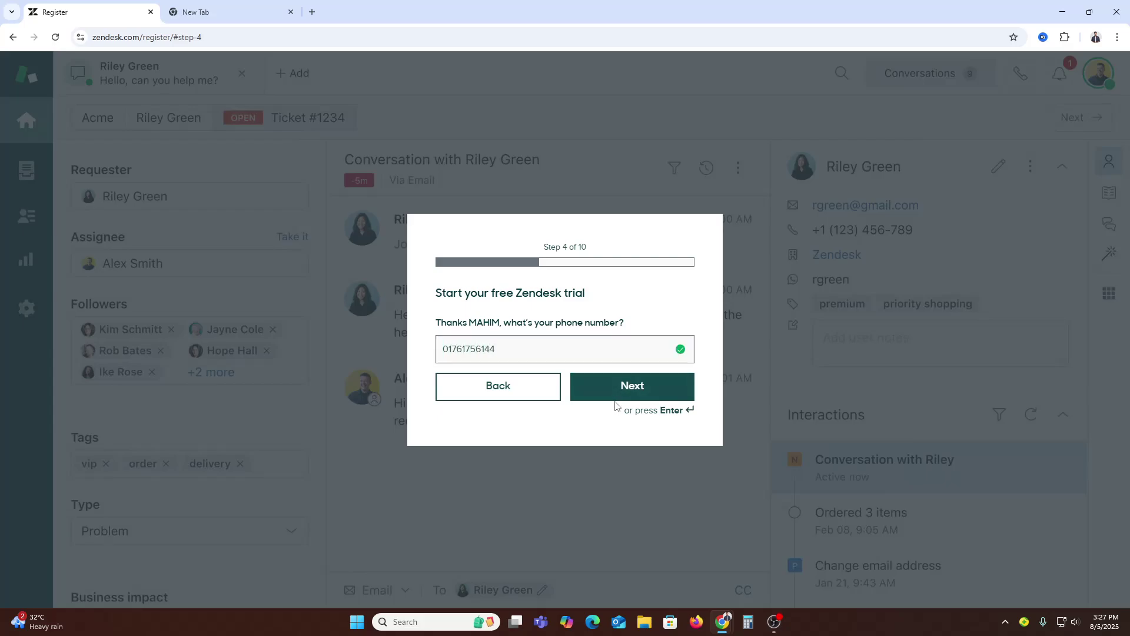
{"action": "left_click", "coordinate": [630, 385]}
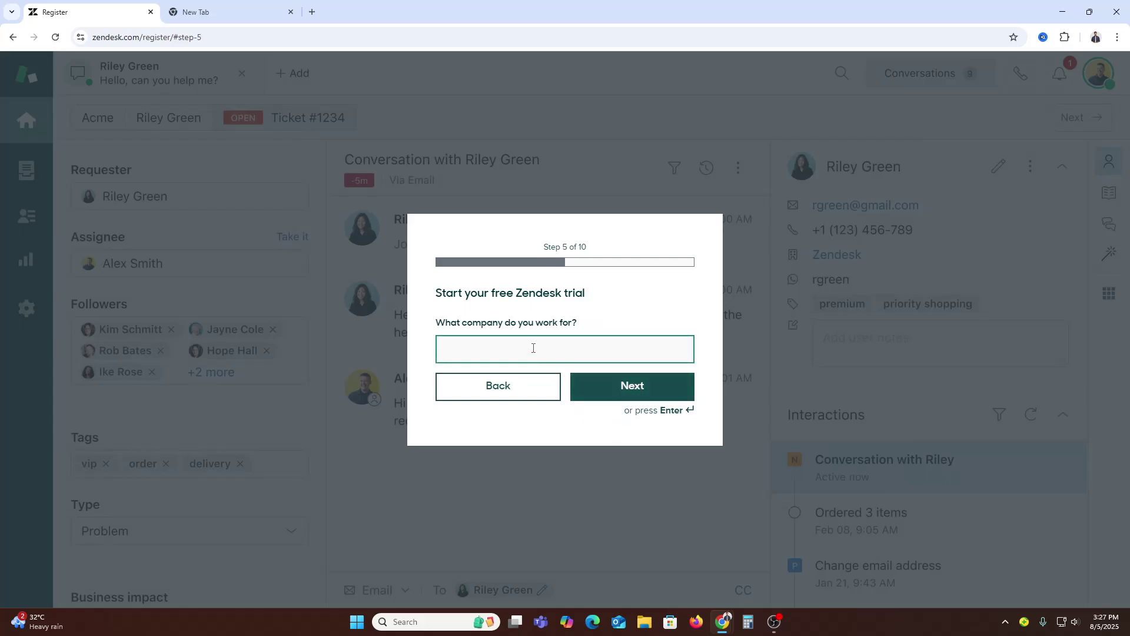
Step: Give the company name 'How to Digital' and job title 'Content Creator'
{"action": "left_click", "coordinate": [506, 356]}
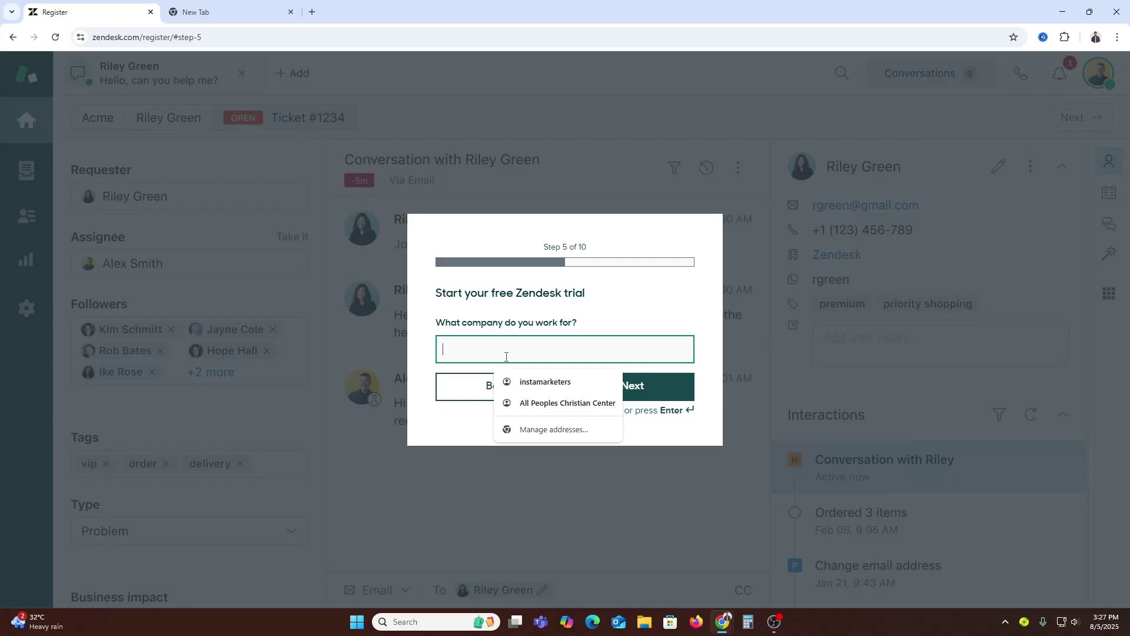
{"action": "type", "text": "How "}
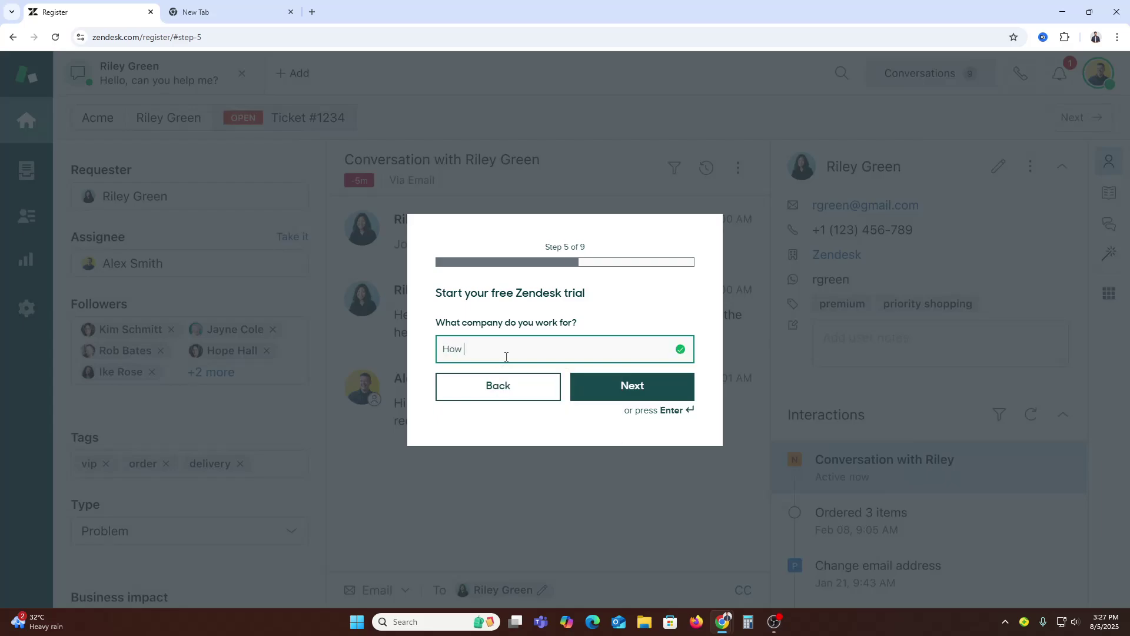
{"action": "type", "text": "to Digital"}
{"action": "left_click", "coordinate": [669, 395]}
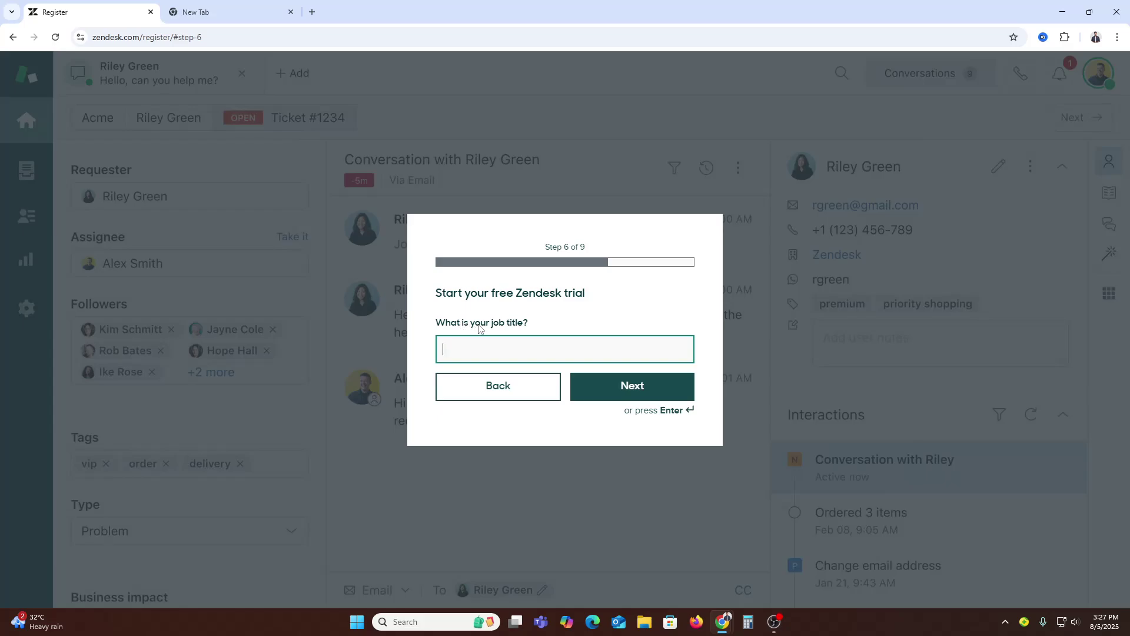
{"action": "left_click", "coordinate": [571, 351]}
{"action": "type", "text": "Content Creator"}
{"action": "key", "text": "Return"}
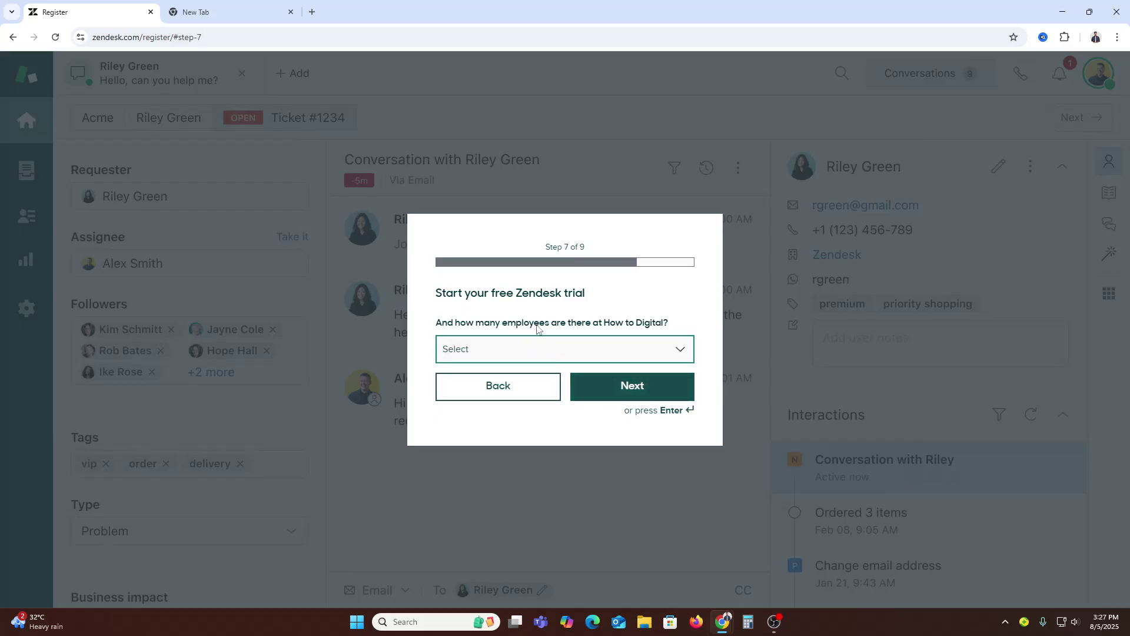
Step: Choose 1-9 employees and keep English as the language
{"action": "left_click", "coordinate": [627, 350]}
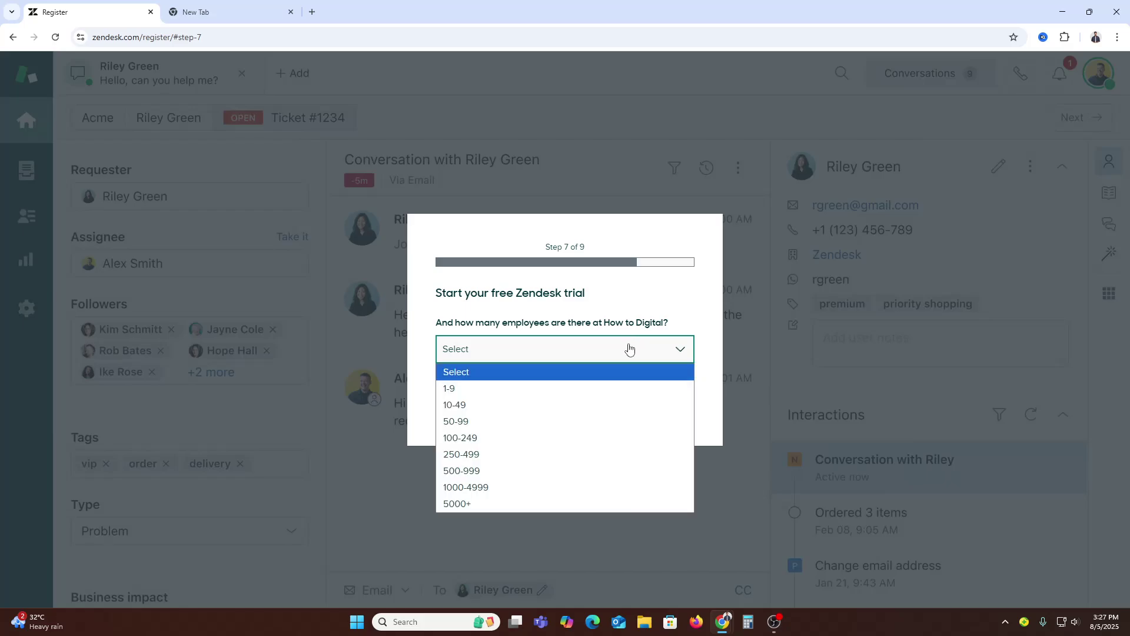
{"action": "left_click", "coordinate": [578, 386]}
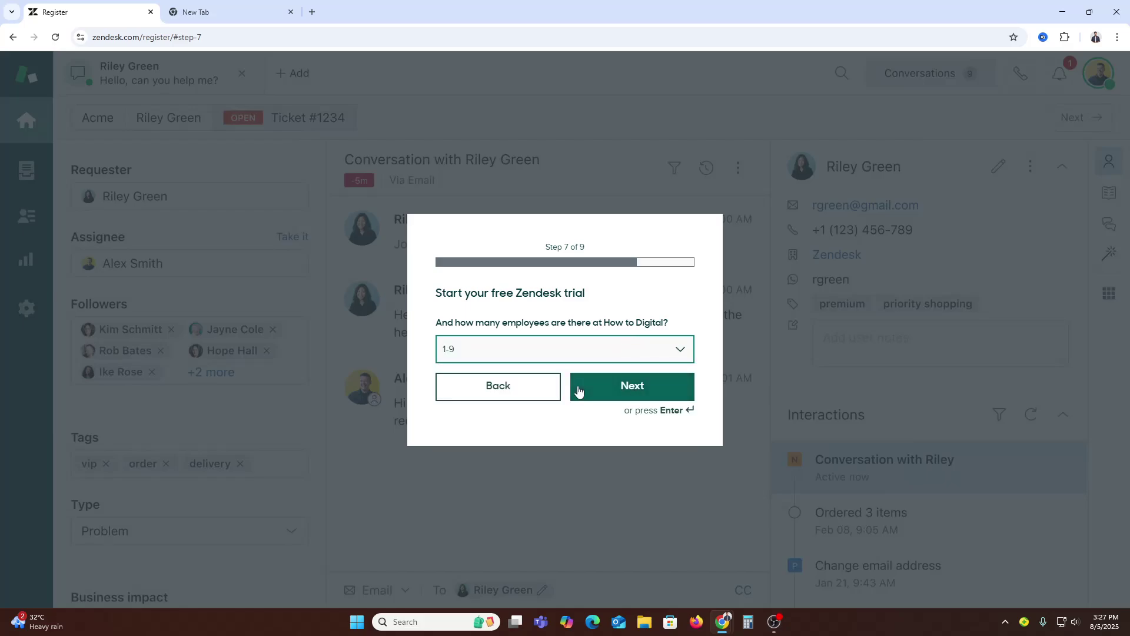
{"action": "left_click", "coordinate": [649, 392]}
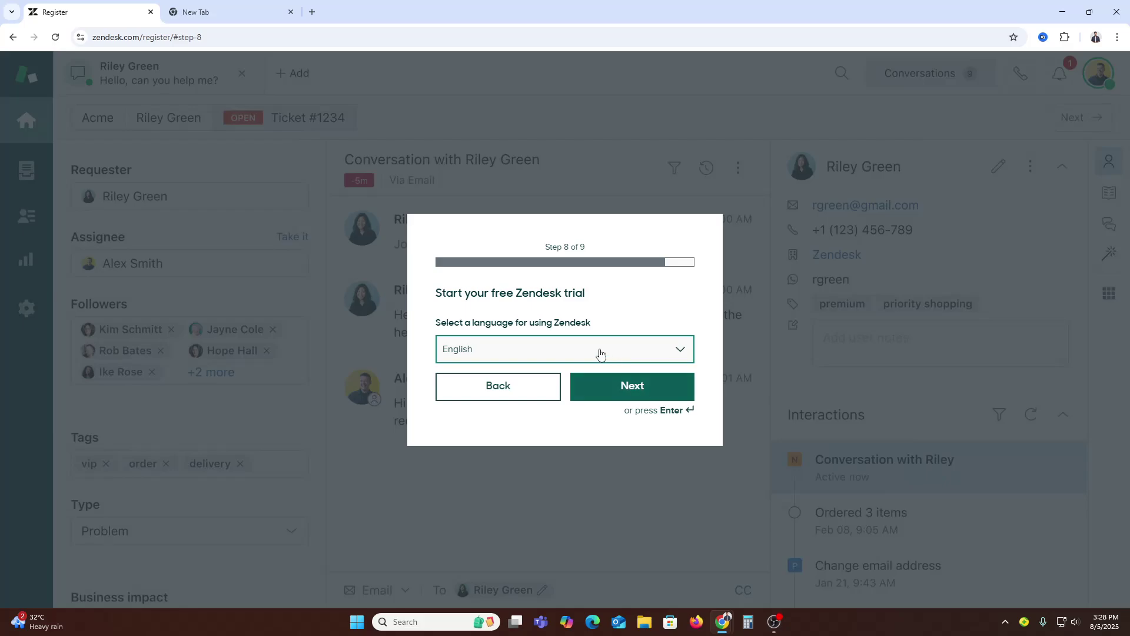
{"action": "left_click", "coordinate": [602, 394]}
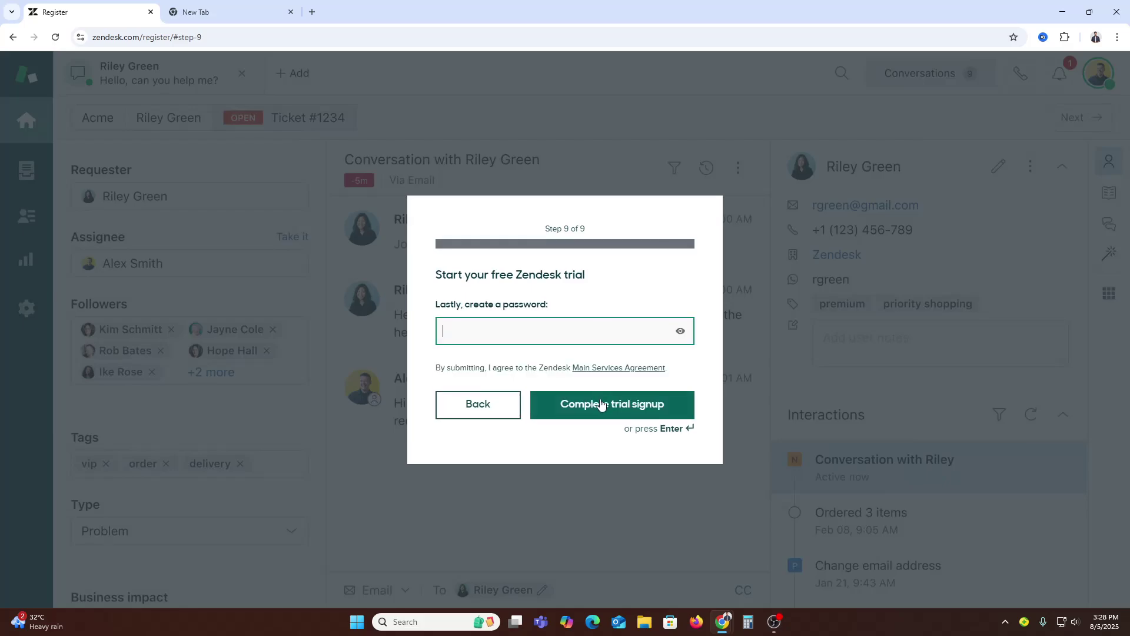
Step: Use the browser's generated strong password and submit the completed trial signup
{"action": "left_click", "coordinate": [600, 404]}
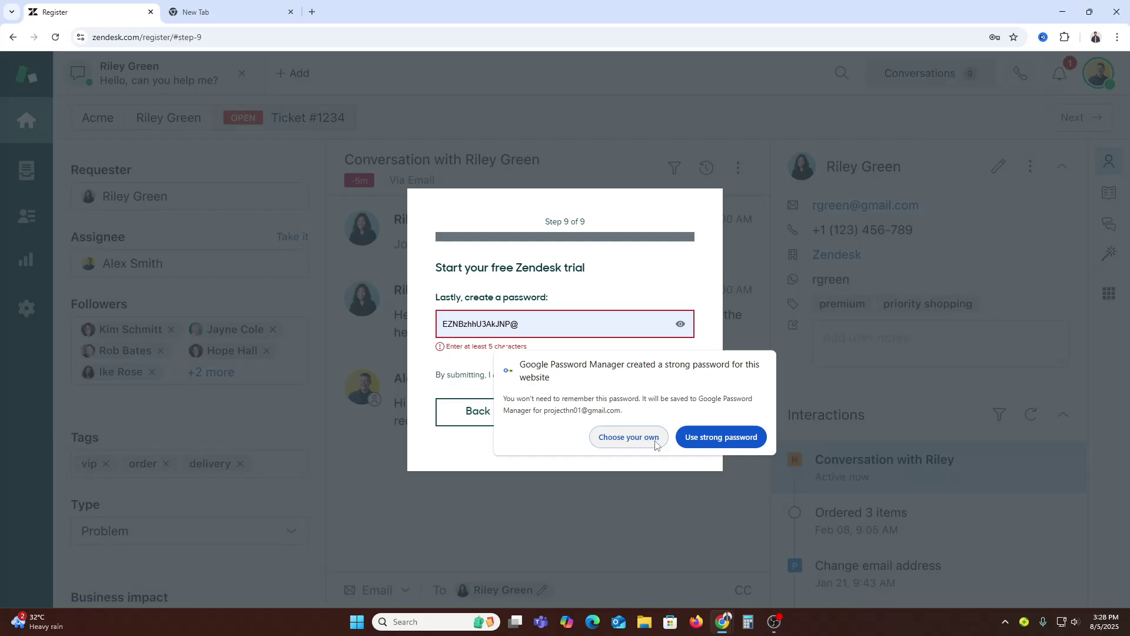
{"action": "left_click", "coordinate": [718, 443]}
{"action": "left_click", "coordinate": [475, 342]}
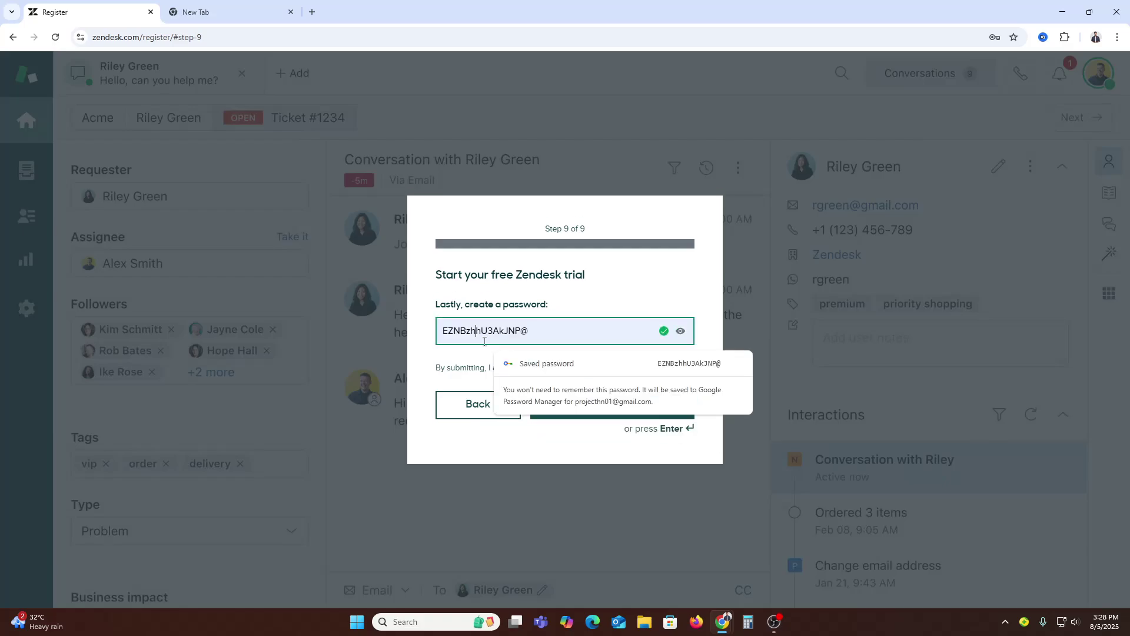
{"action": "double_click", "coordinate": [489, 333]}
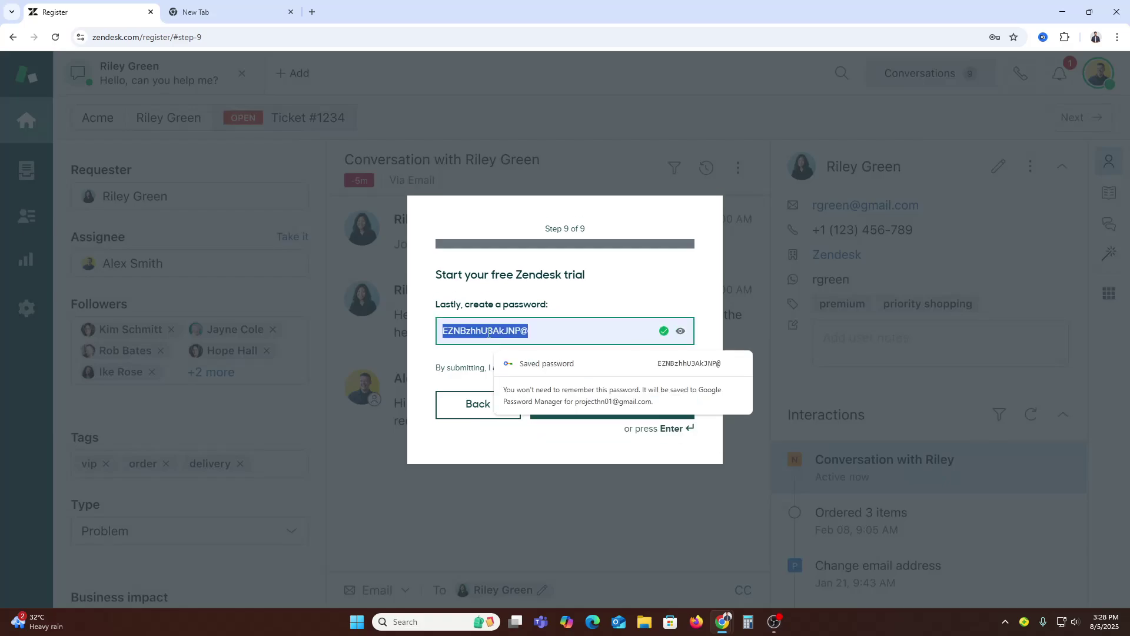
{"action": "left_click", "coordinate": [473, 365]}
{"action": "left_click", "coordinate": [604, 414]}
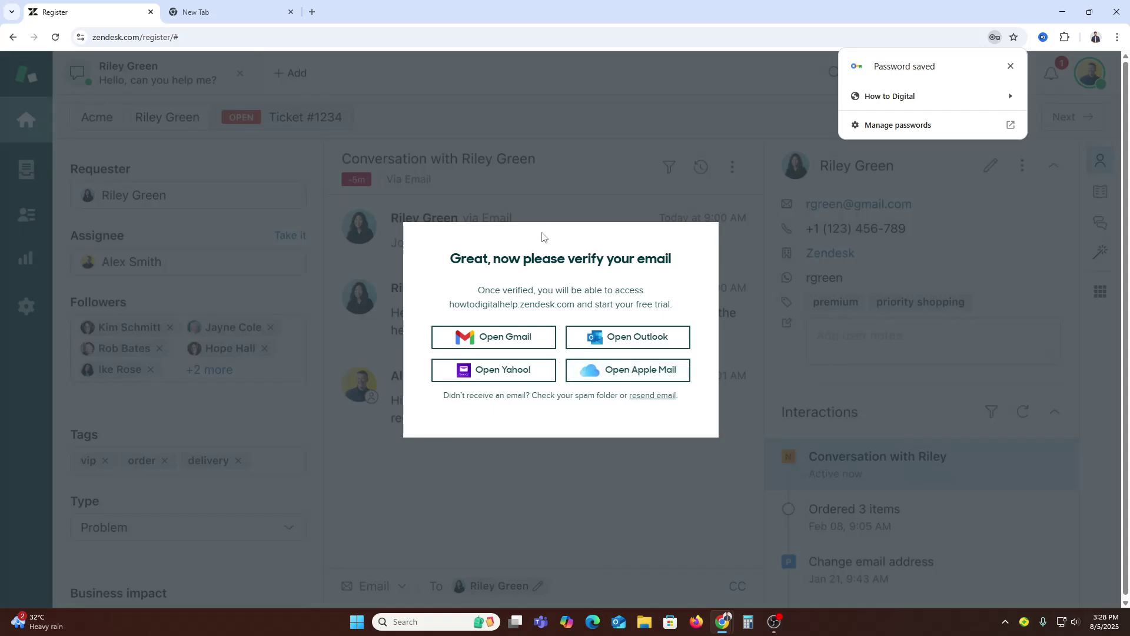
Step: Open Gmail alongside the verify-email prompt to look for the verification message
{"action": "left_click", "coordinate": [505, 346]}
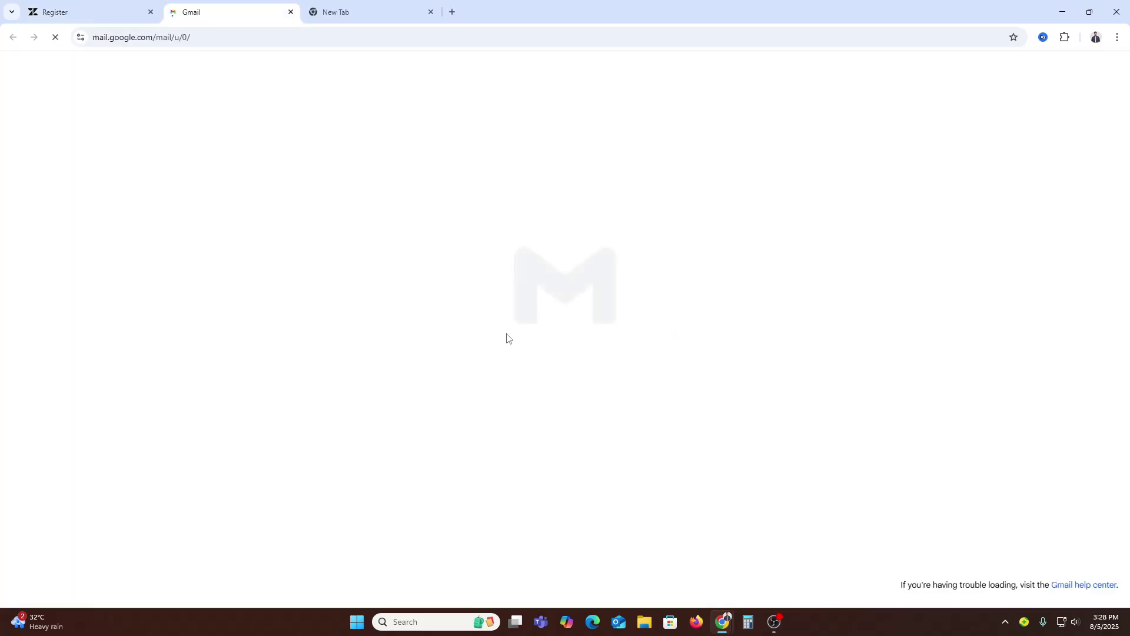
{"action": "left_click", "coordinate": [70, 12]}
{"action": "left_click", "coordinate": [230, 11]}
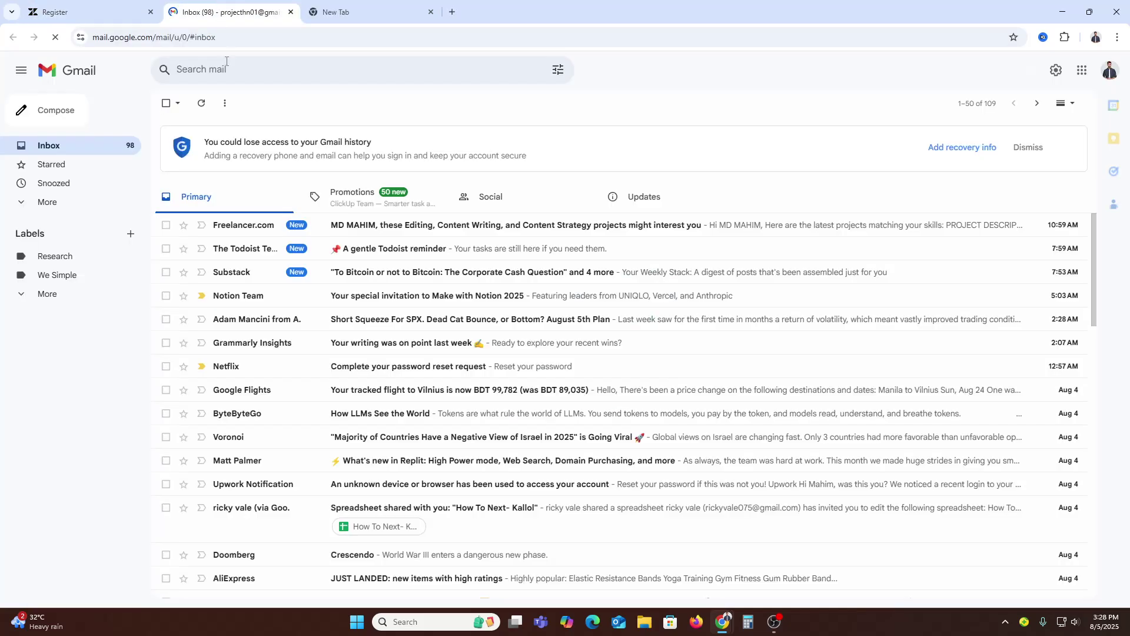
{"action": "left_click", "coordinate": [103, 10]}
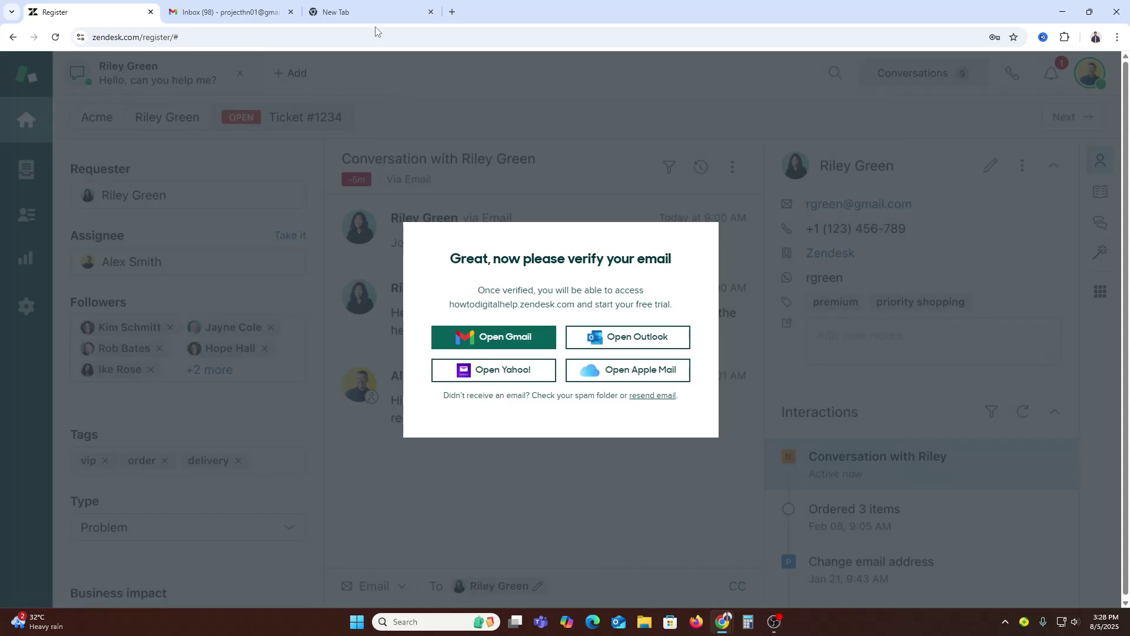
{"action": "left_click", "coordinate": [259, 10]}
Step: Check Spam, then open 'Welcome to Zendesk: Verify your email' from the inbox and verify the account
{"action": "left_click", "coordinate": [51, 294]}
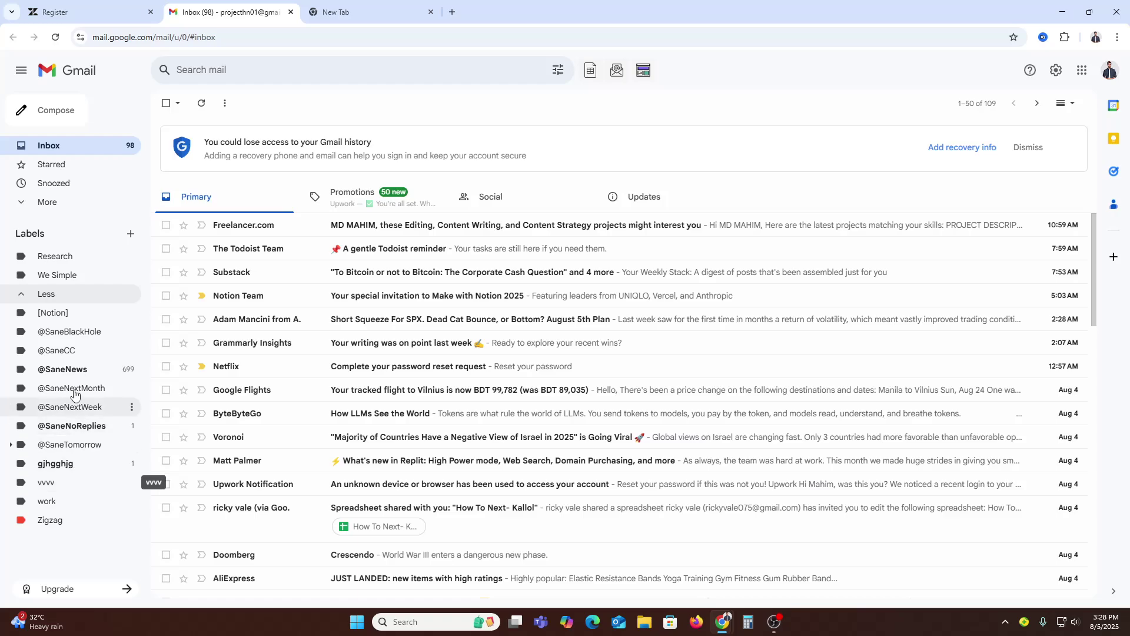
{"action": "left_click", "coordinate": [47, 202]}
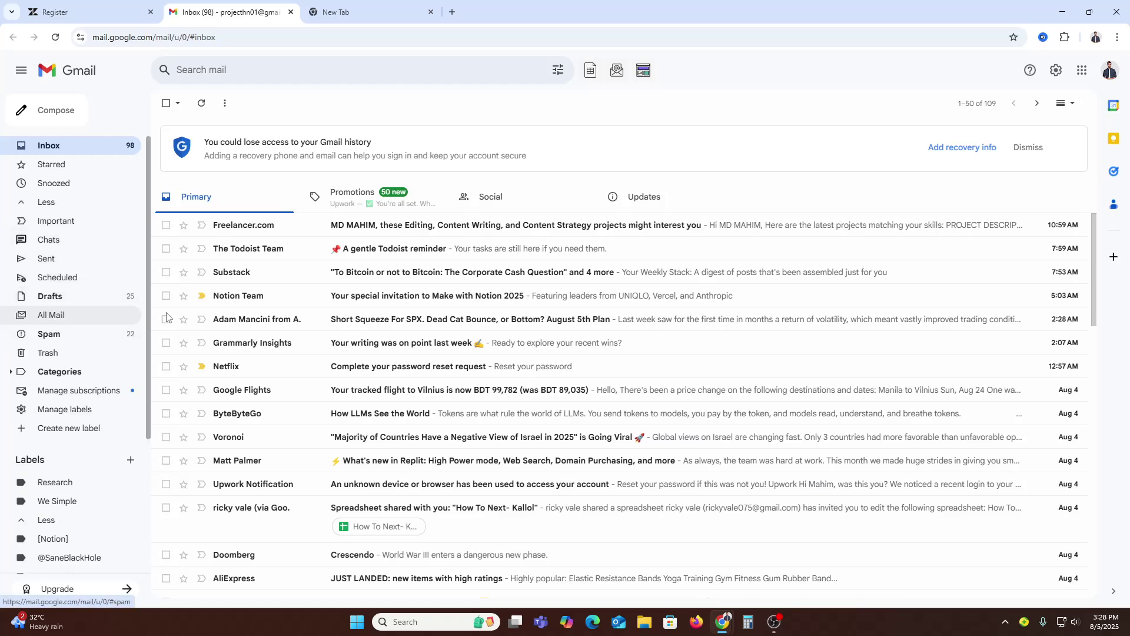
{"action": "left_click", "coordinate": [53, 334]}
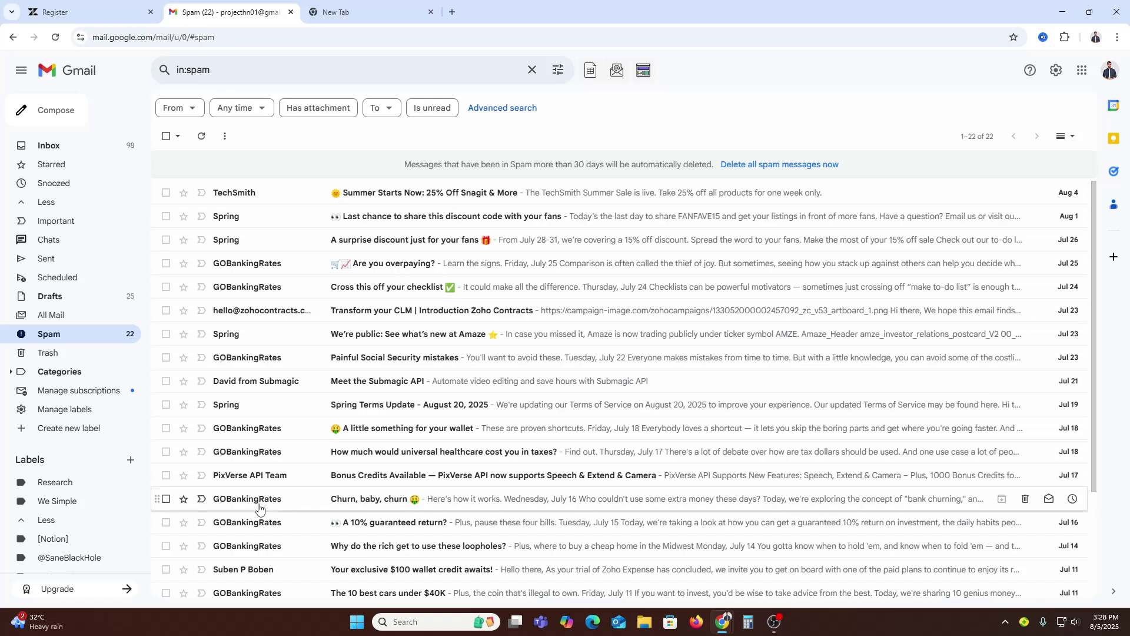
{"action": "left_click", "coordinate": [73, 146]}
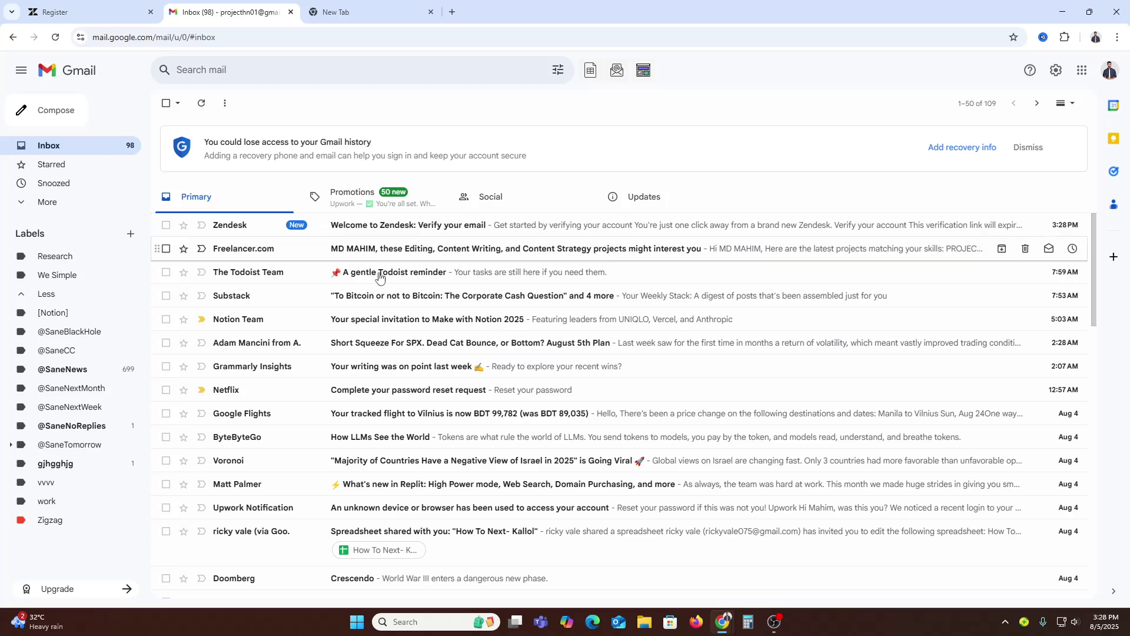
{"action": "left_click", "coordinate": [400, 225]}
{"action": "left_click", "coordinate": [208, 263]}
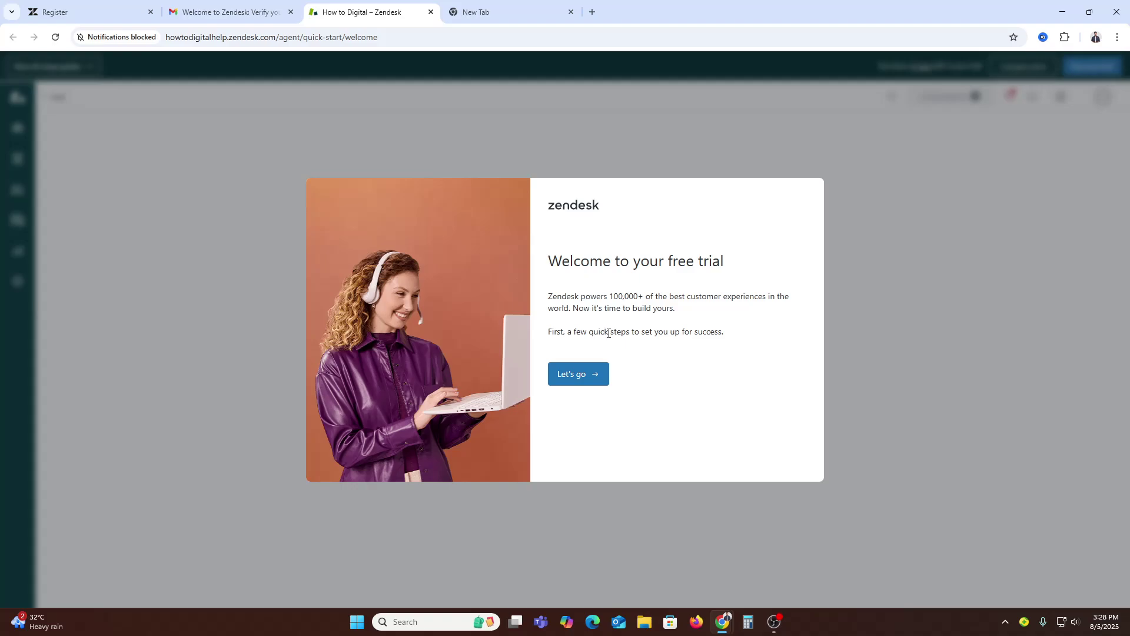
Step: Start the free-trial setup steps at the email footer's Website field
{"action": "left_click", "coordinate": [605, 379]}
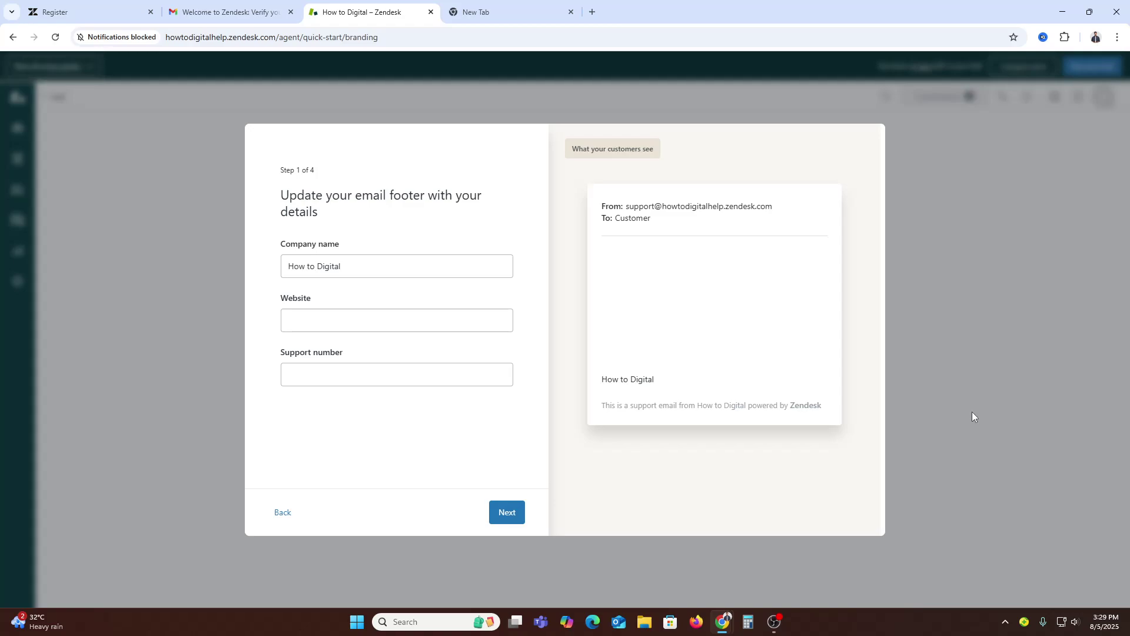
{"action": "left_click", "coordinate": [362, 318]}
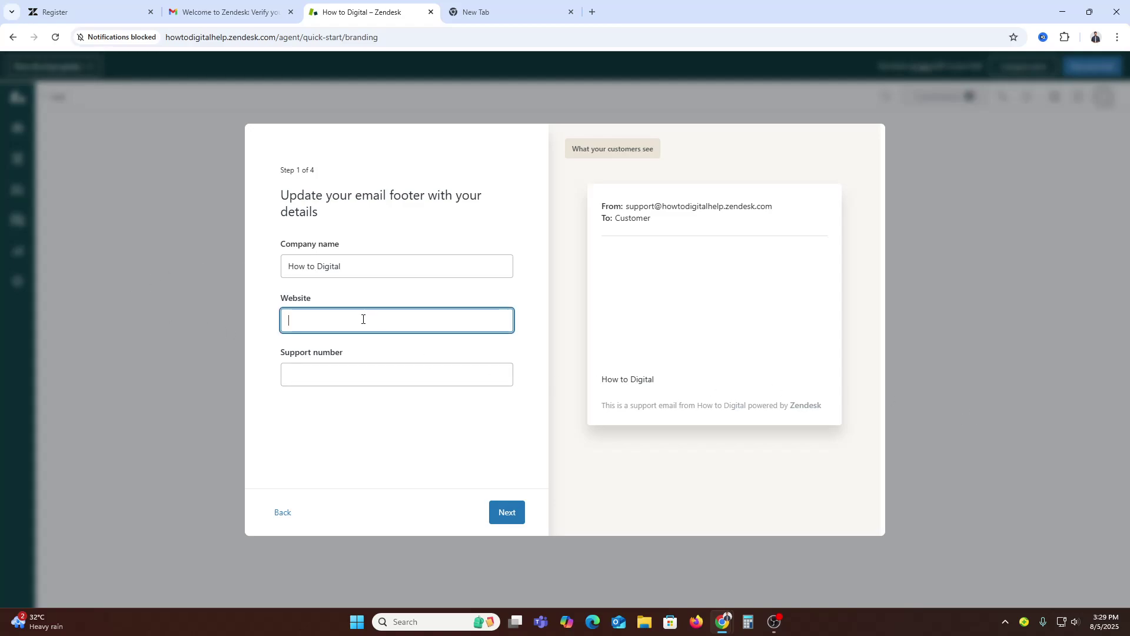
{"action": "left_click", "coordinate": [360, 366]}
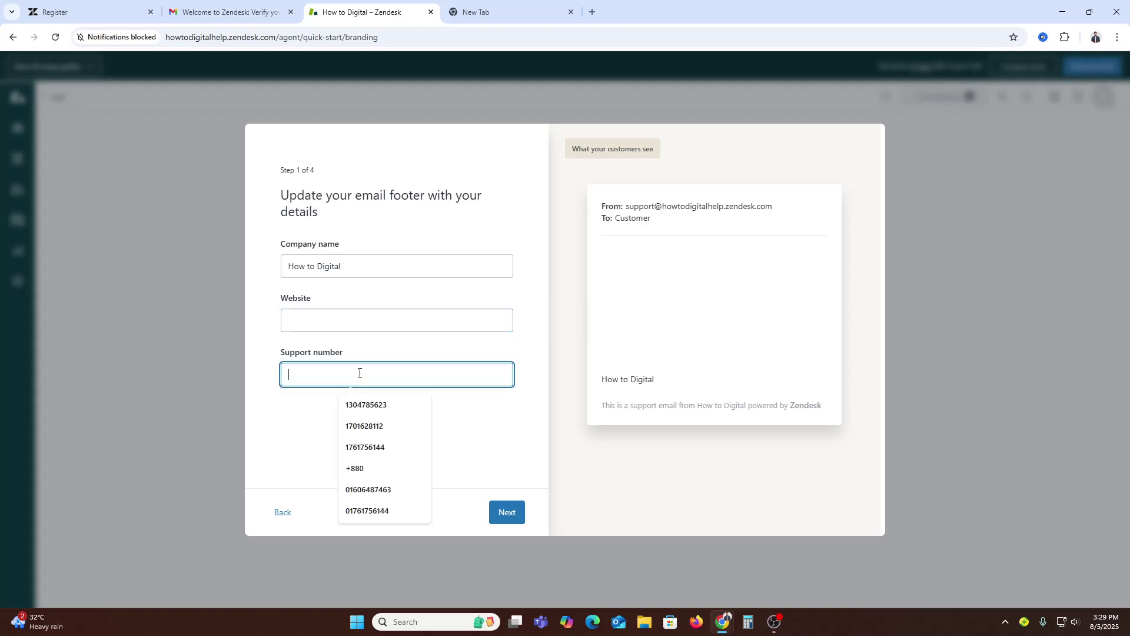
{"action": "left_click", "coordinate": [274, 518]}
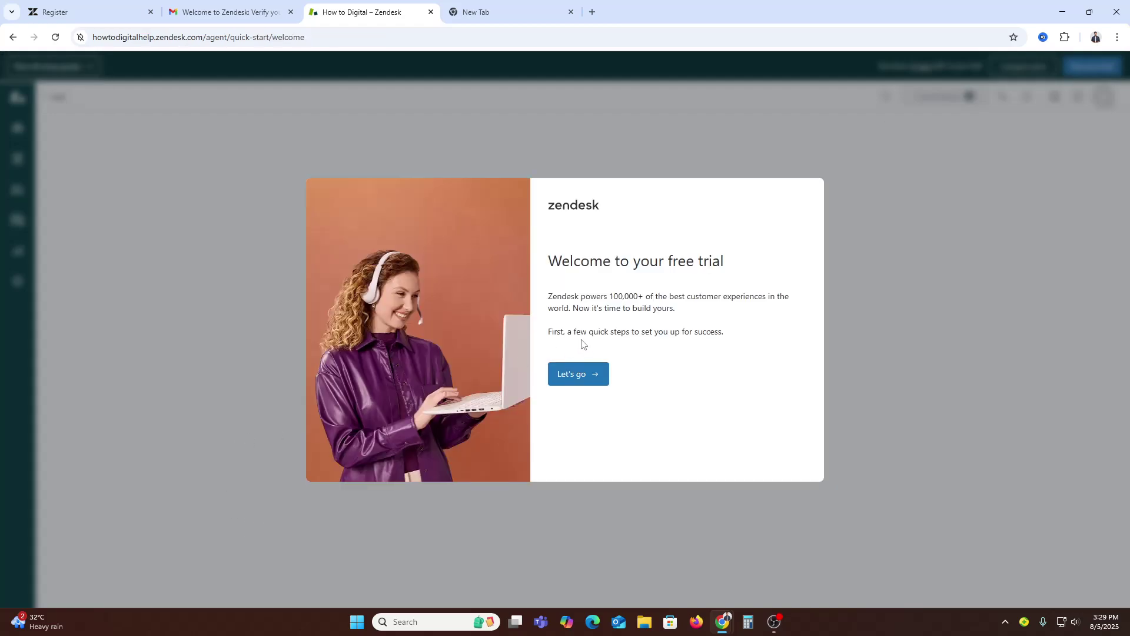
{"action": "left_click", "coordinate": [575, 382]}
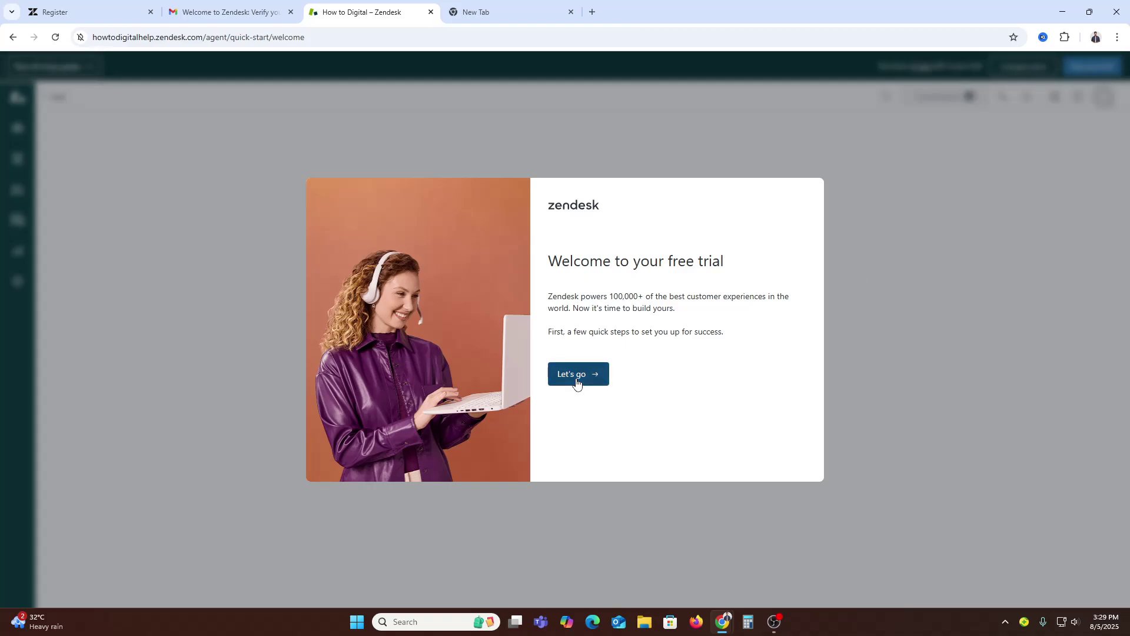
{"action": "left_click", "coordinate": [378, 320]}
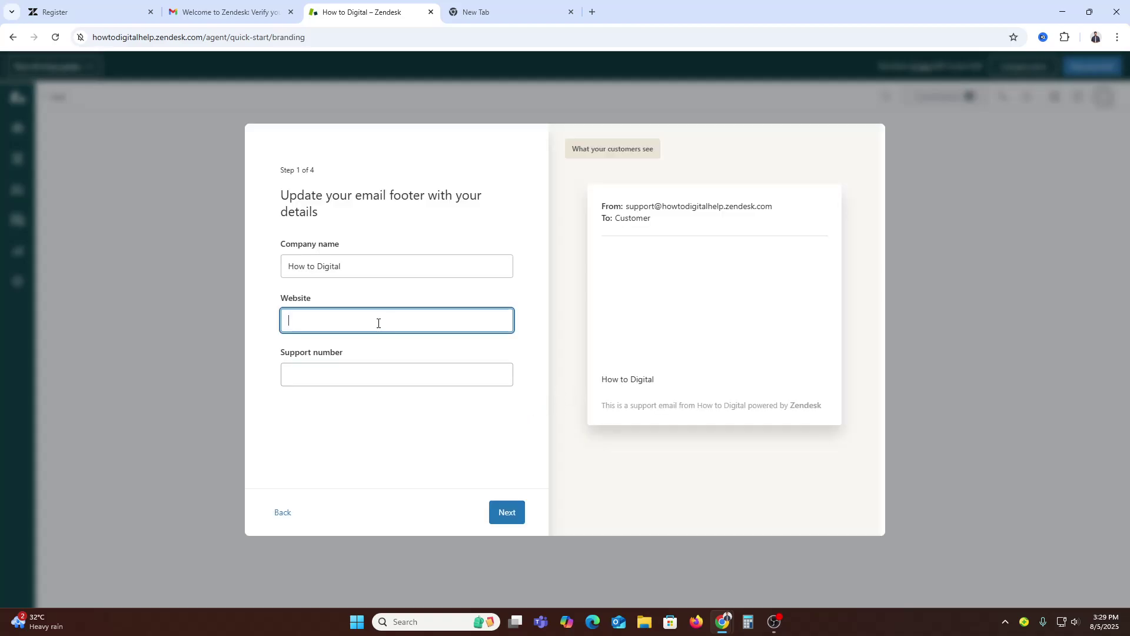
Step: Copy a web address from the email tab into Website, fill the support number, and continue
{"action": "left_click", "coordinate": [194, 12]}
{"action": "left_click", "coordinate": [157, 37]}
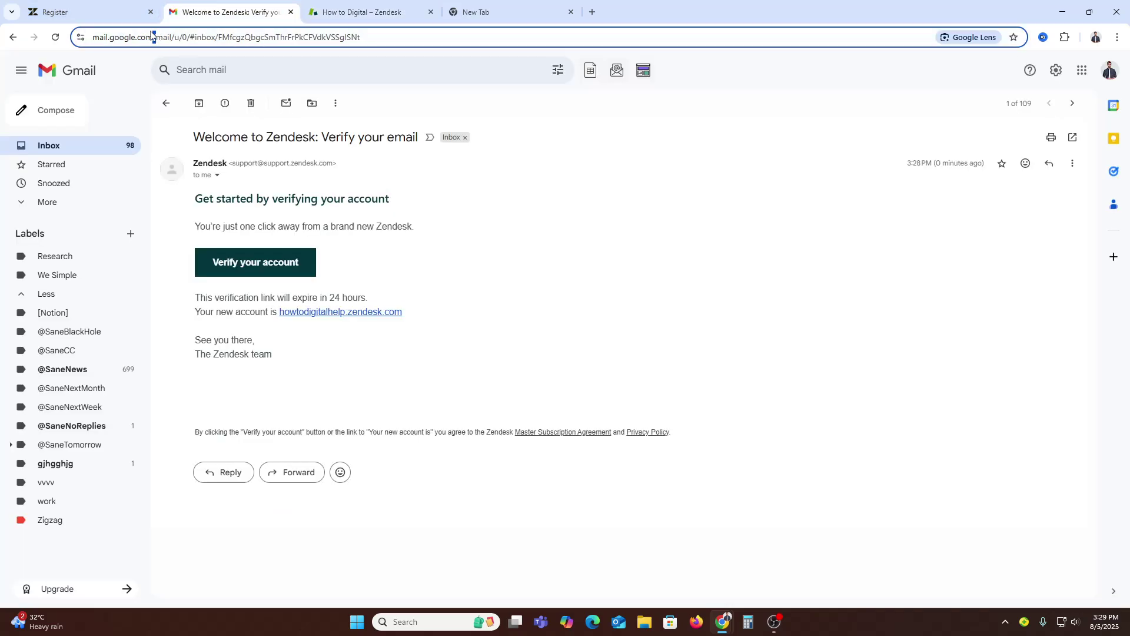
{"action": "left_click_drag", "start_coordinate": [182, 37], "coordinate": [92, 37]}
{"action": "key", "text": "ctrl+c"}
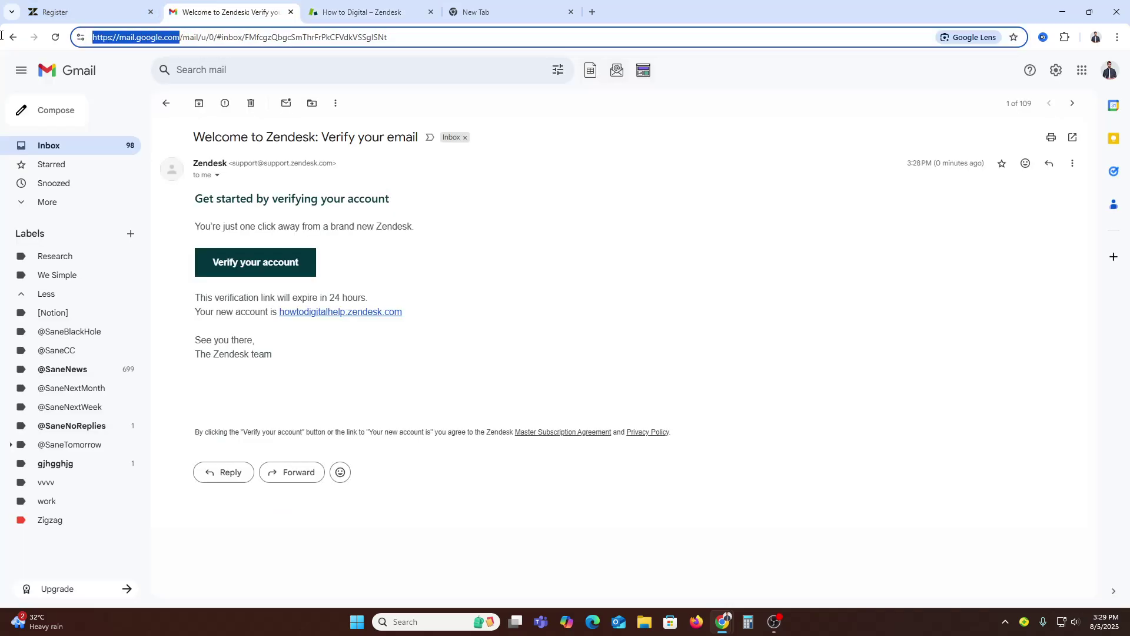
{"action": "left_click", "coordinate": [102, 9]}
{"action": "left_click", "coordinate": [417, 9]}
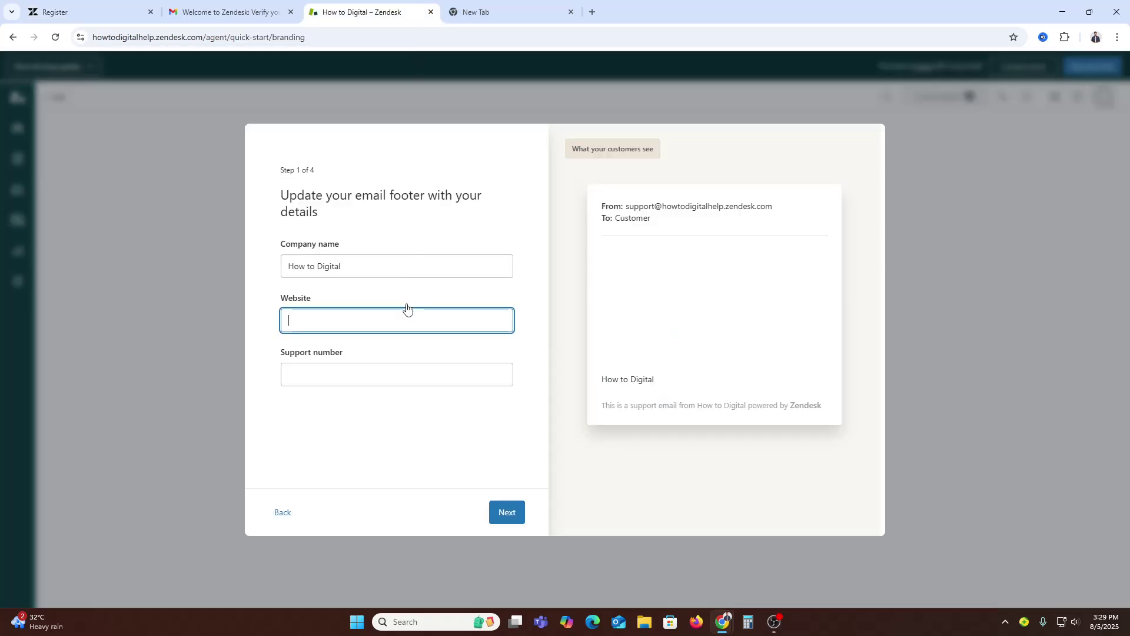
{"action": "key", "text": "ctrl+v"}
{"action": "left_click", "coordinate": [369, 375]}
{"action": "left_click", "coordinate": [369, 404]}
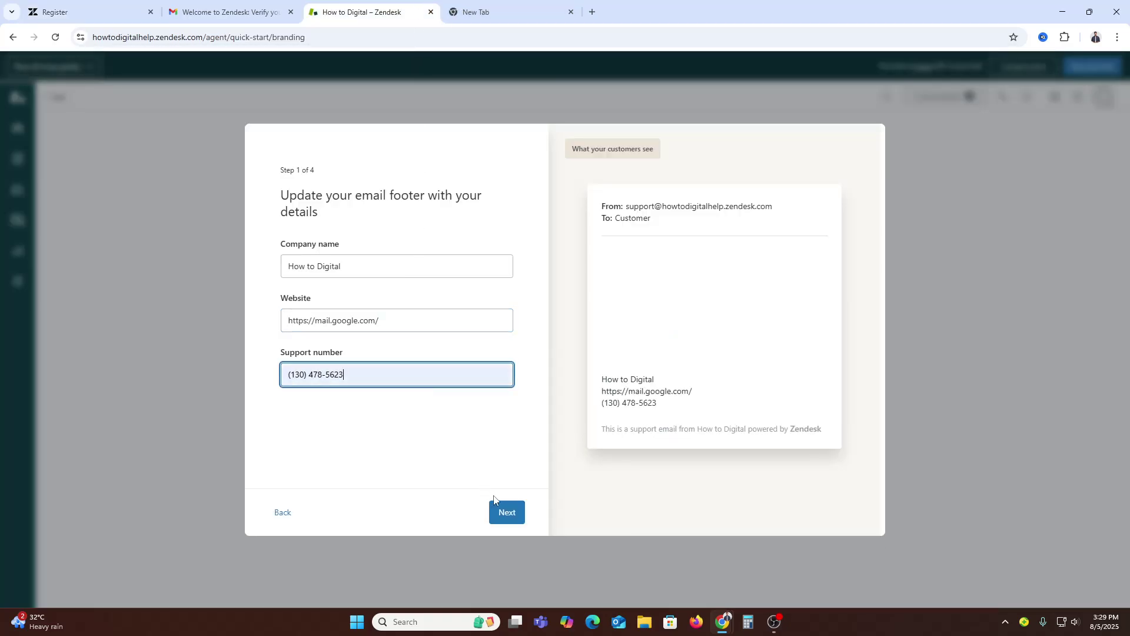
{"action": "left_click", "coordinate": [510, 513]}
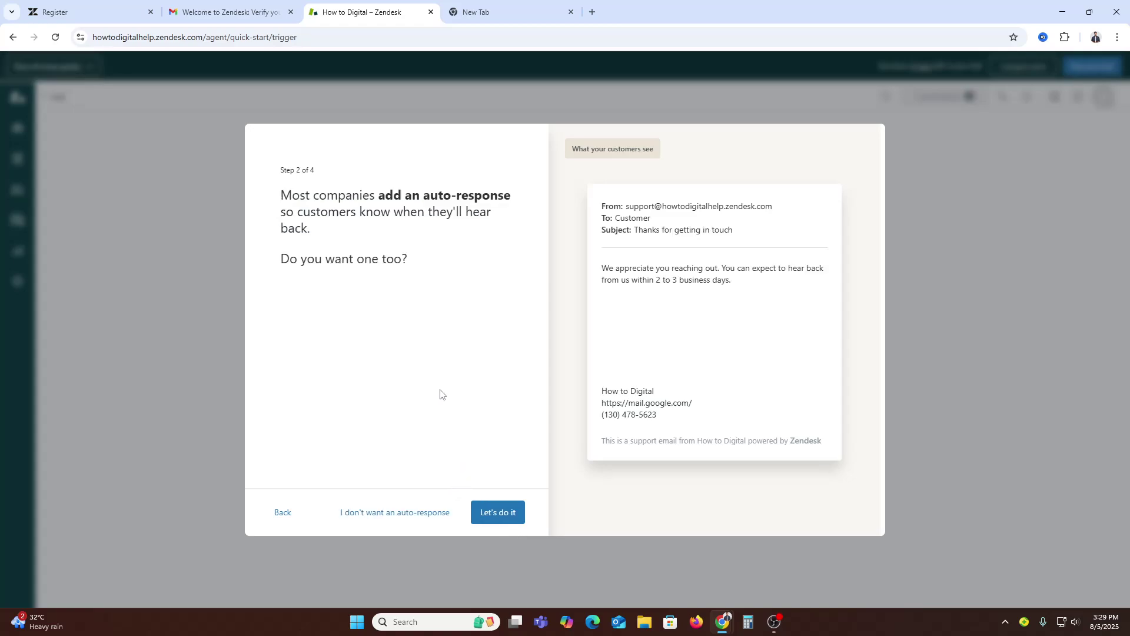
Step: Decline auto-response, then skip inviting team members and connecting the support email
{"action": "left_click", "coordinate": [418, 519]}
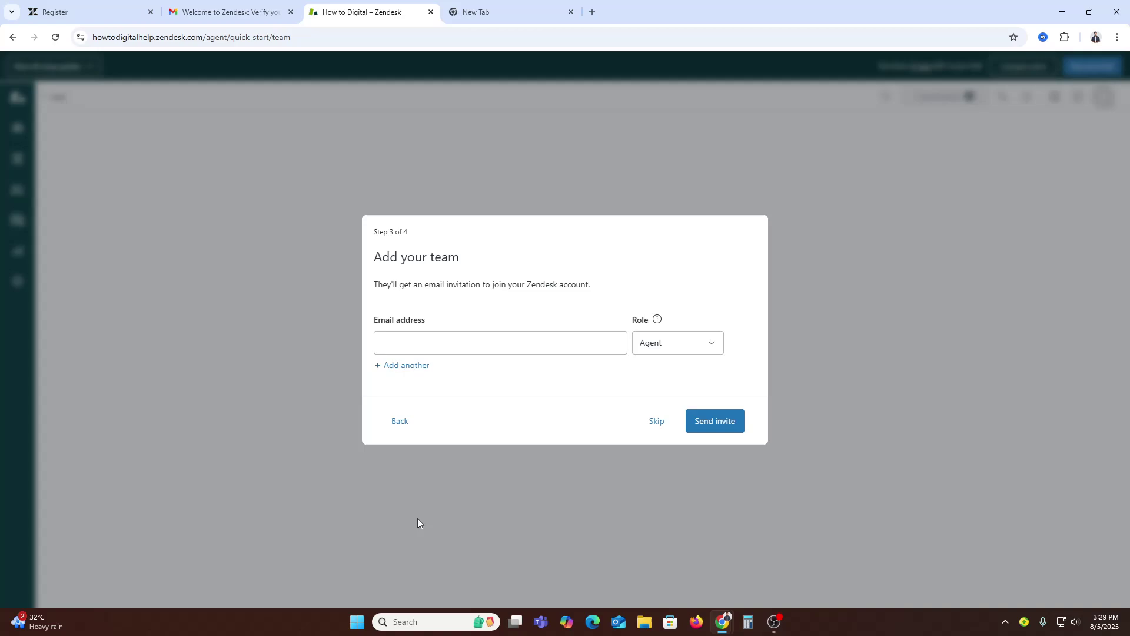
{"action": "left_click", "coordinate": [553, 346]}
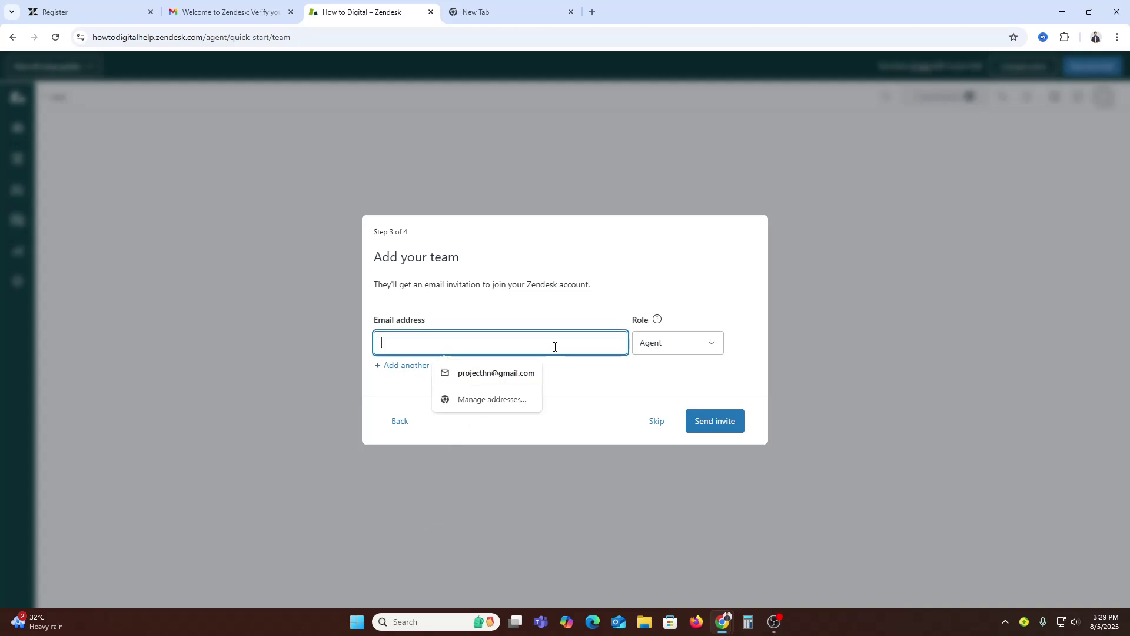
{"action": "left_click", "coordinate": [656, 423]}
{"action": "left_click", "coordinate": [707, 505]}
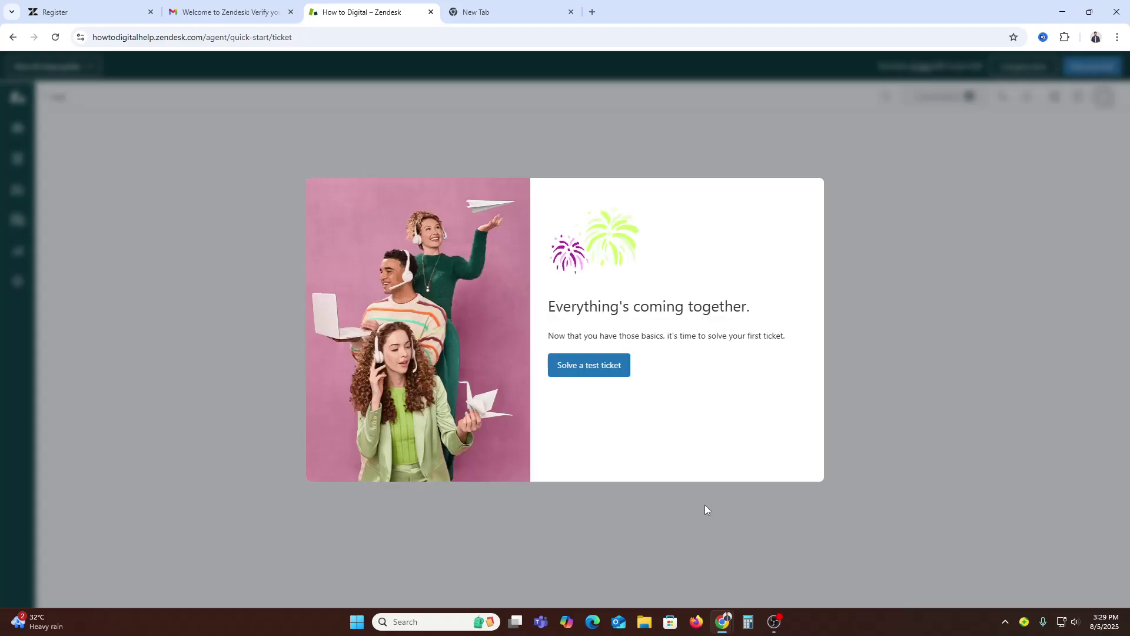
Step: Open the test ticket, view the 5 unsolved tickets, then the 4 sample customers
{"action": "left_click", "coordinate": [608, 373]}
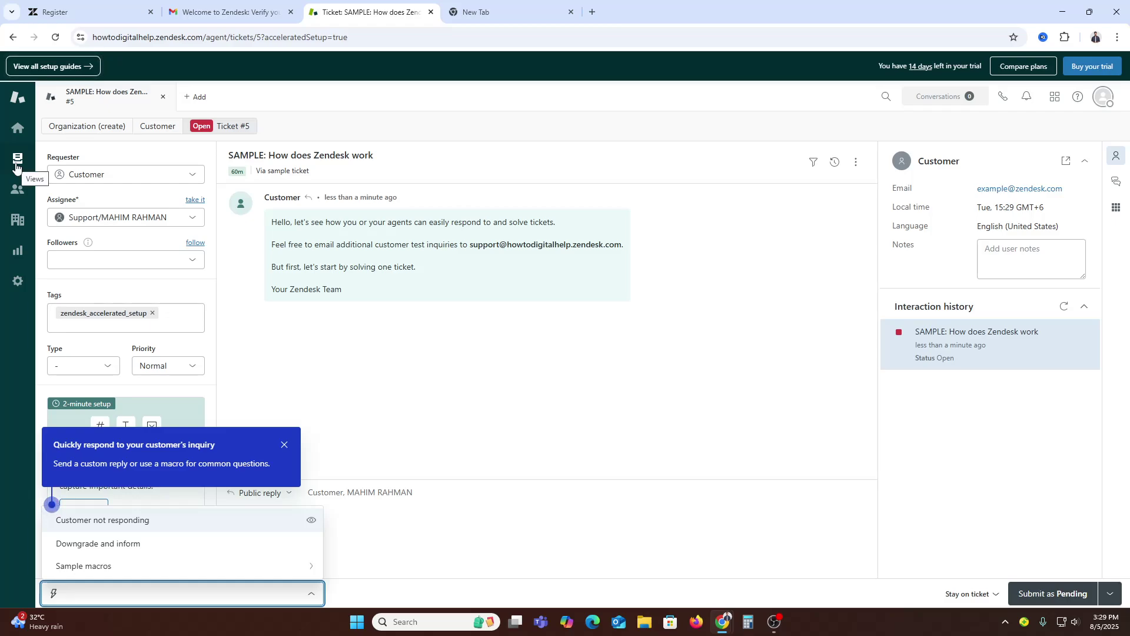
{"action": "left_click", "coordinate": [16, 159]}
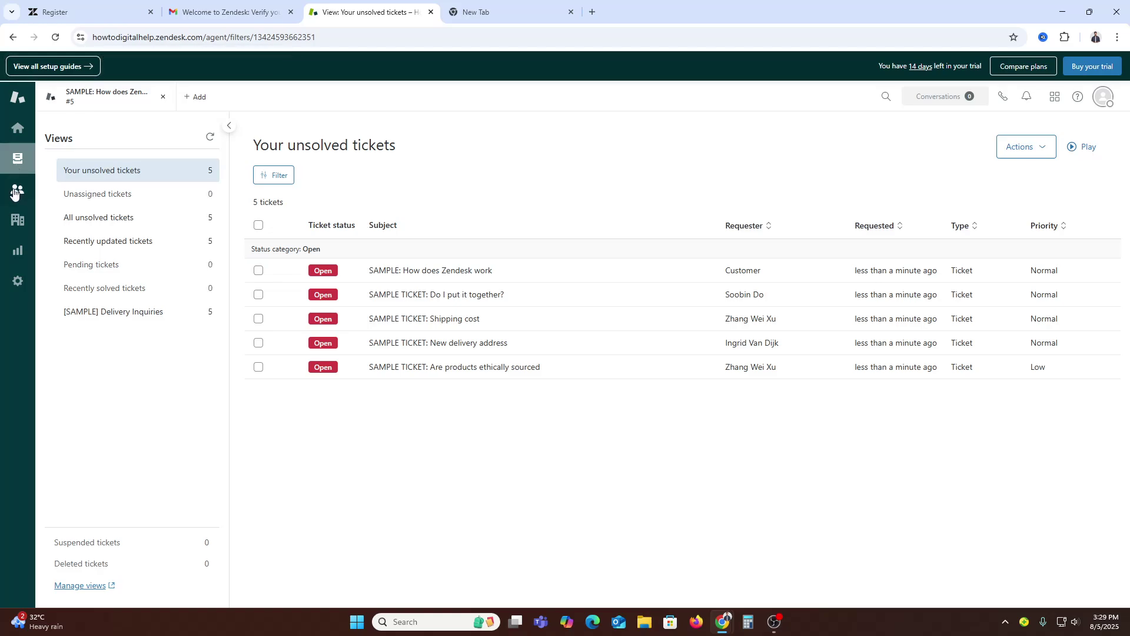
{"action": "left_click", "coordinate": [16, 192]}
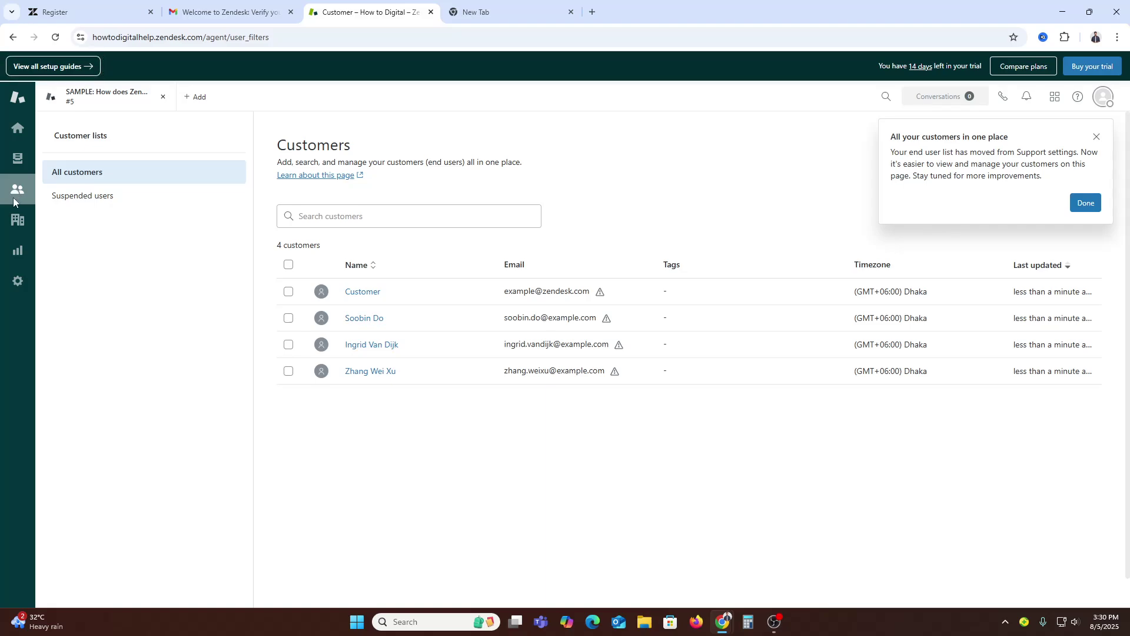
Step: Close the customers notice and go back to Home with its 5 open sample tickets
{"action": "left_click", "coordinate": [17, 221]}
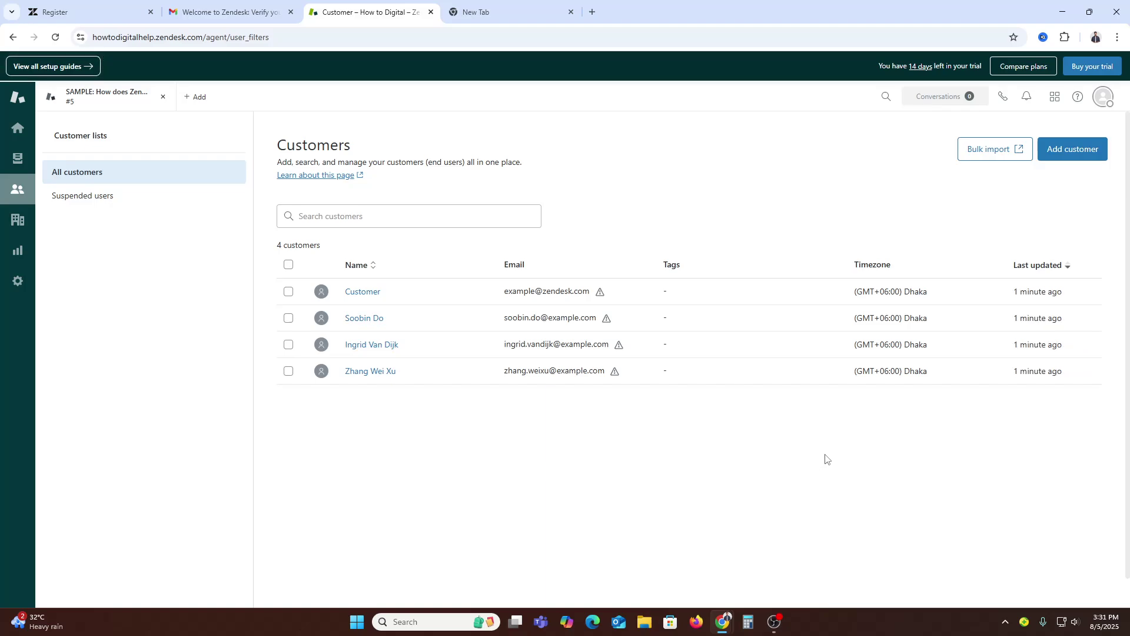
{"action": "left_click", "coordinate": [18, 131]}
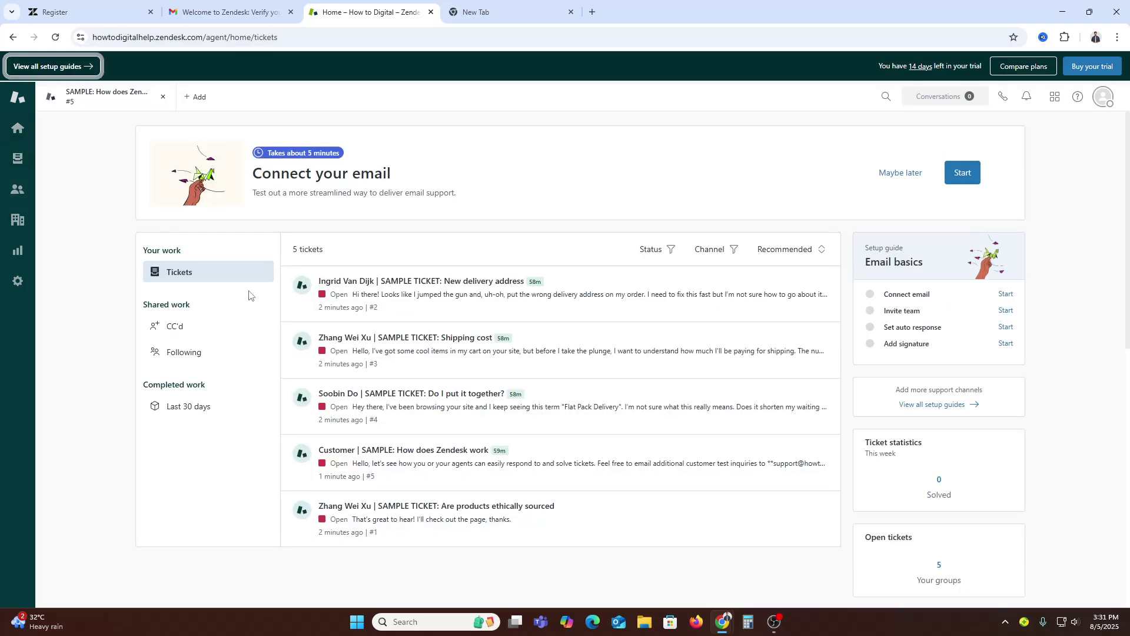
Step: Review the 'New delivery address' sample ticket, then launch Admin Center from the sidebar gear
{"action": "left_click", "coordinate": [488, 301]}
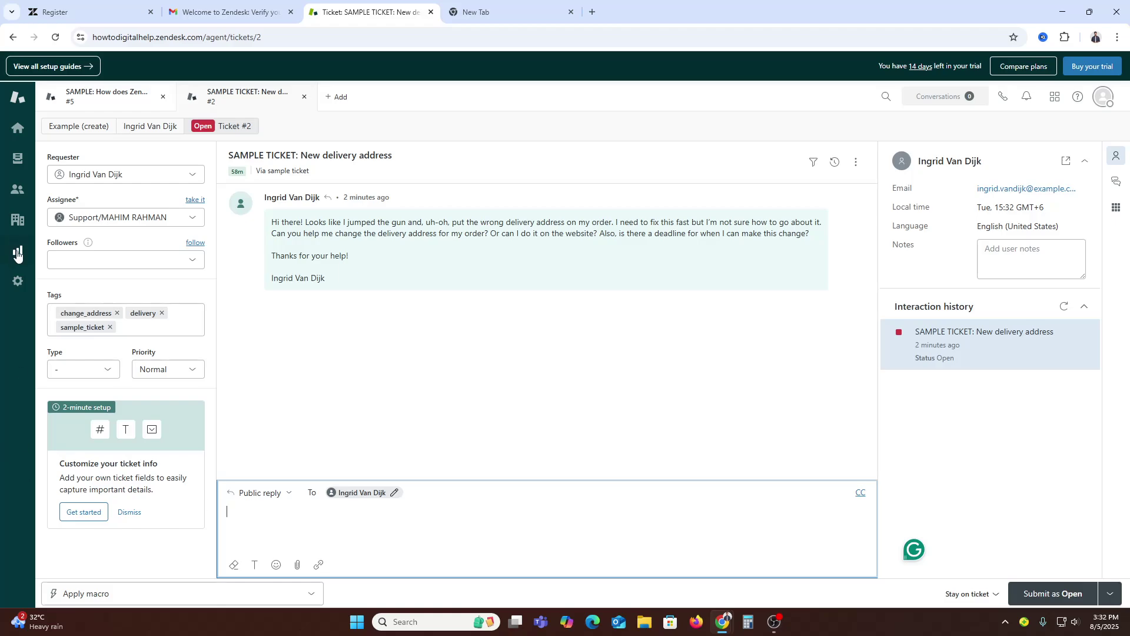
{"action": "left_click", "coordinate": [15, 282]}
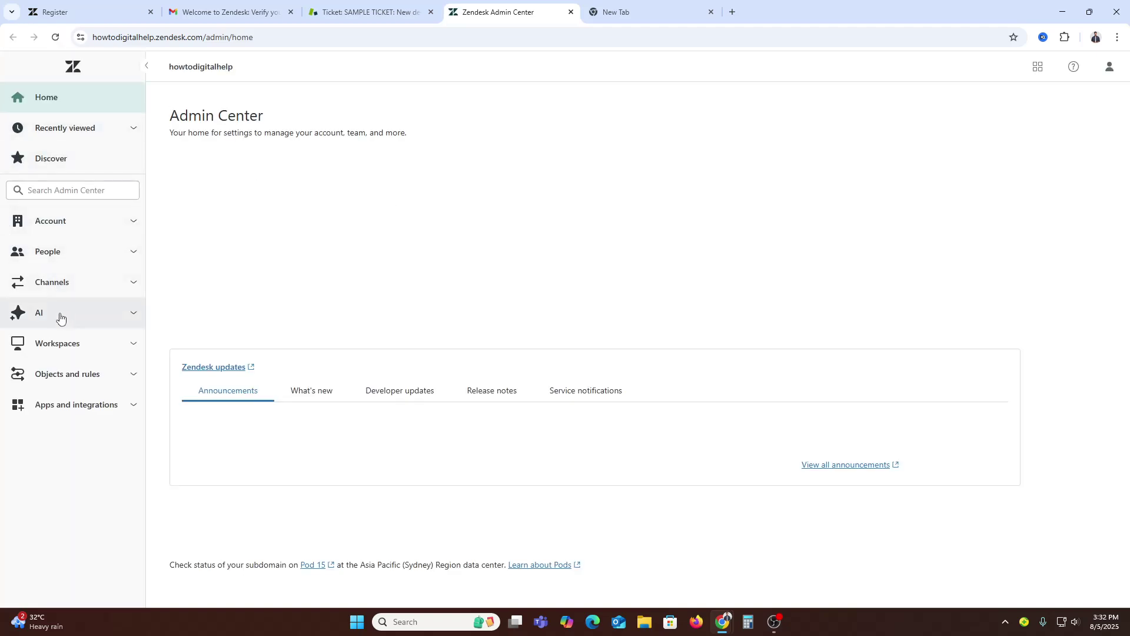
Step: Expand the AI, Channels, People and Account setting groups in the Admin Center sidebar
{"action": "left_click", "coordinate": [59, 318]}
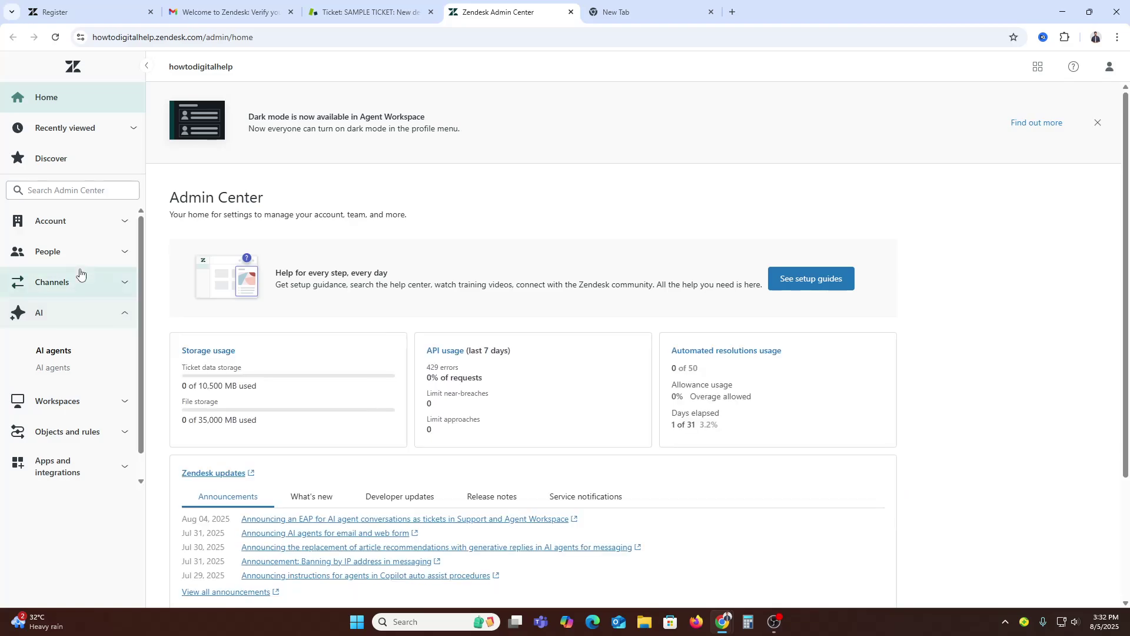
{"action": "left_click", "coordinate": [78, 279]}
{"action": "left_click", "coordinate": [90, 253]}
{"action": "left_click", "coordinate": [100, 227]}
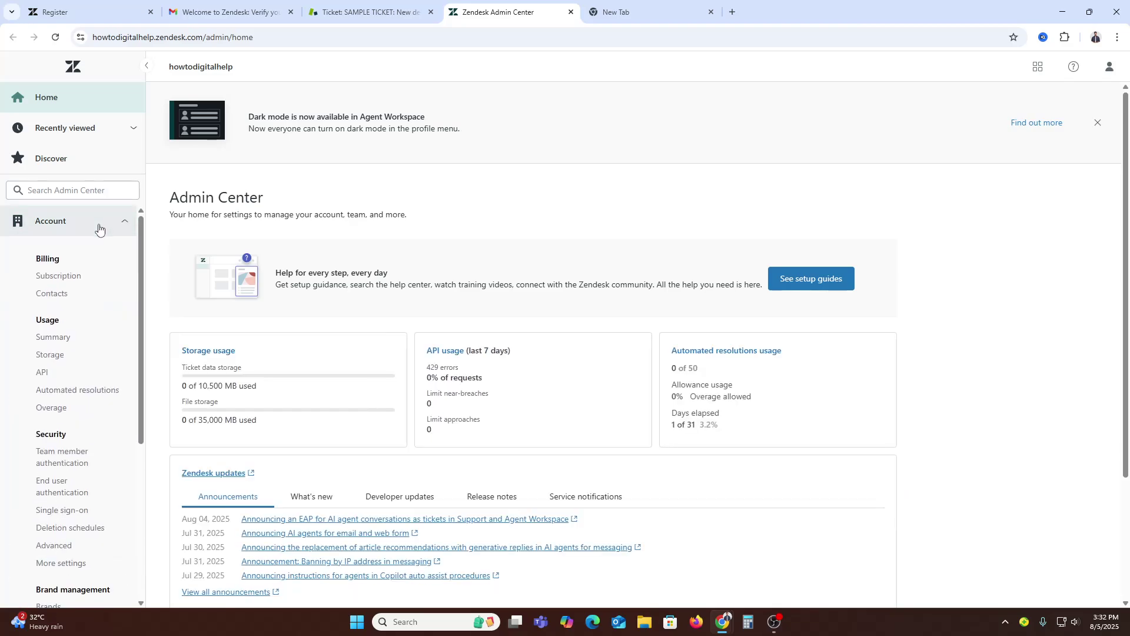
{"action": "left_click", "coordinate": [100, 227]}
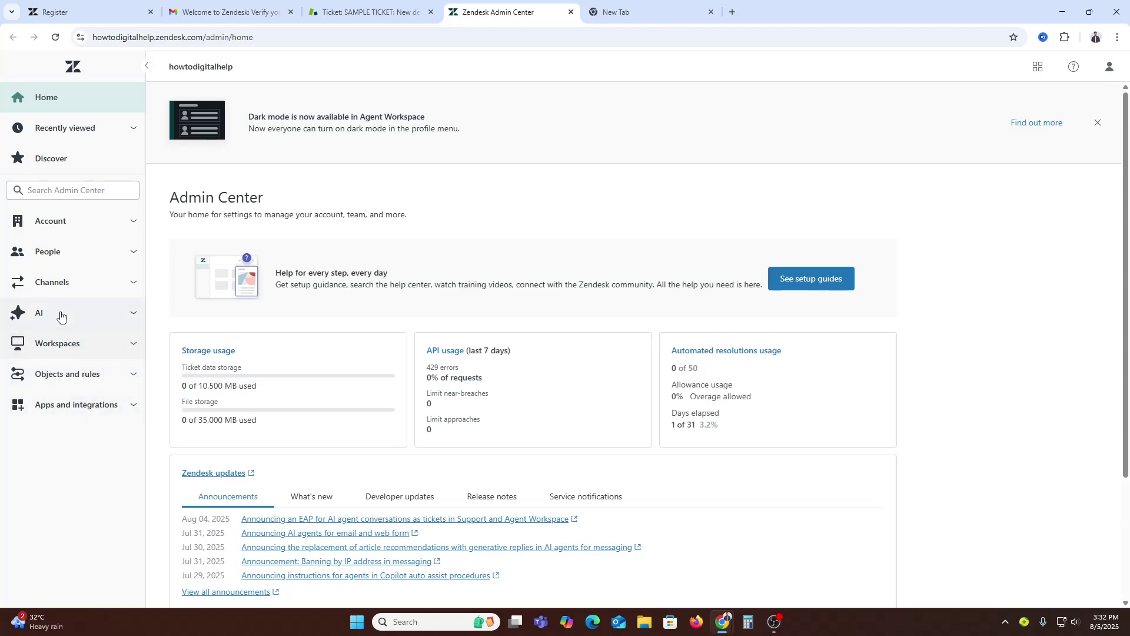
{"action": "left_click", "coordinate": [65, 314]}
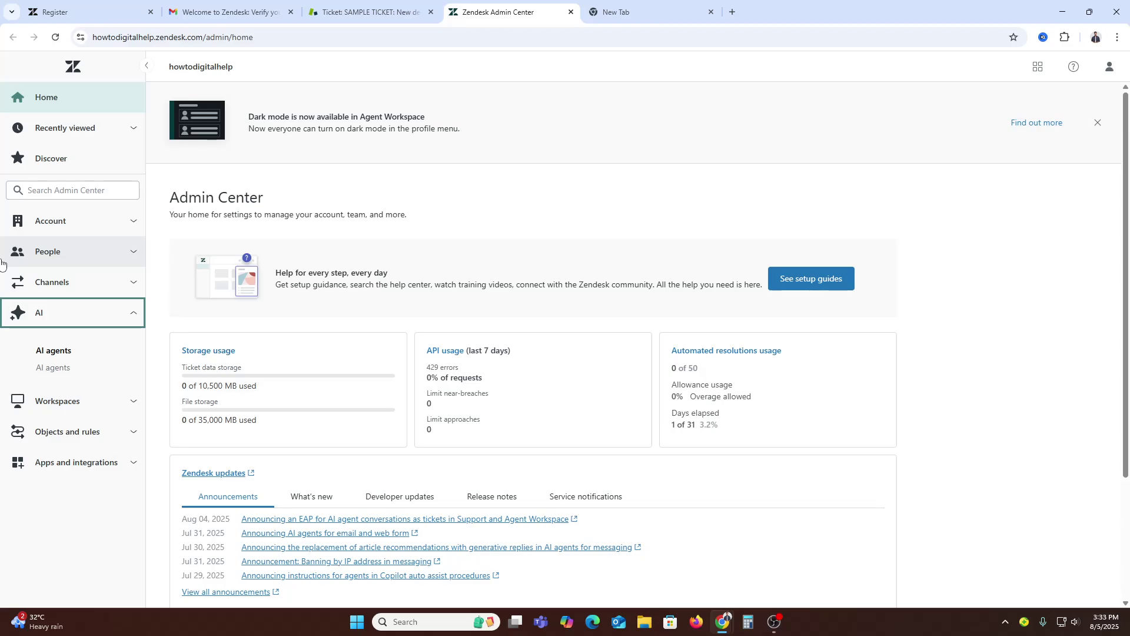
Step: Expand Apps and integrations and Objects and rules, scrolling down to Business rules and Triggers
{"action": "left_click", "coordinate": [70, 462]}
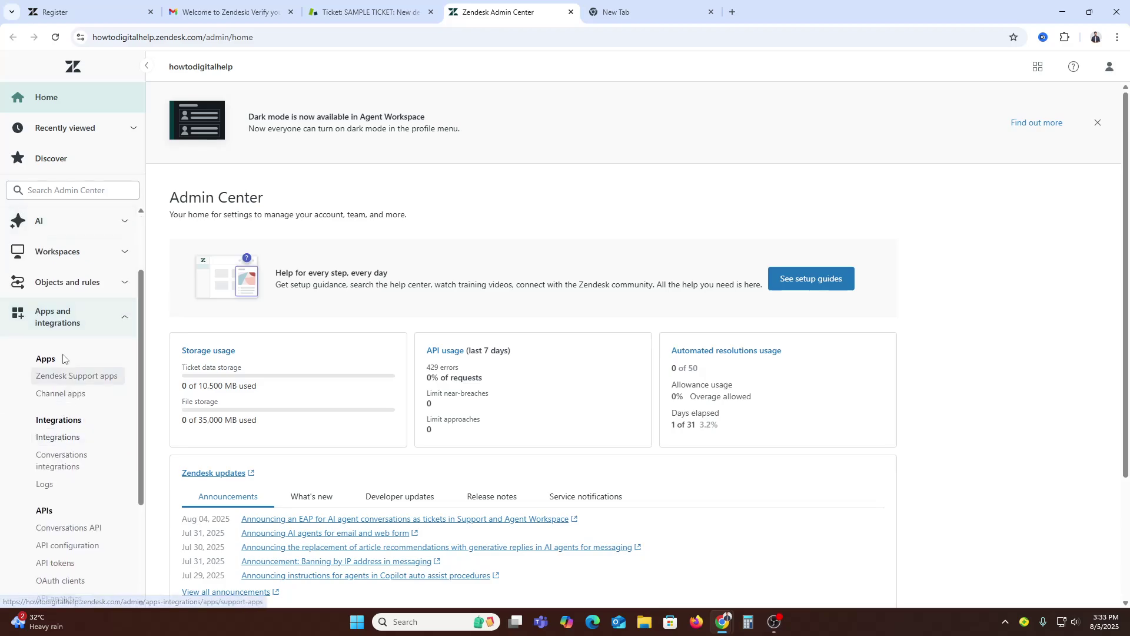
{"action": "left_click", "coordinate": [62, 283]}
{"action": "scroll", "coordinate": [74, 406], "scroll_direction": "down", "scroll_amount": 2}
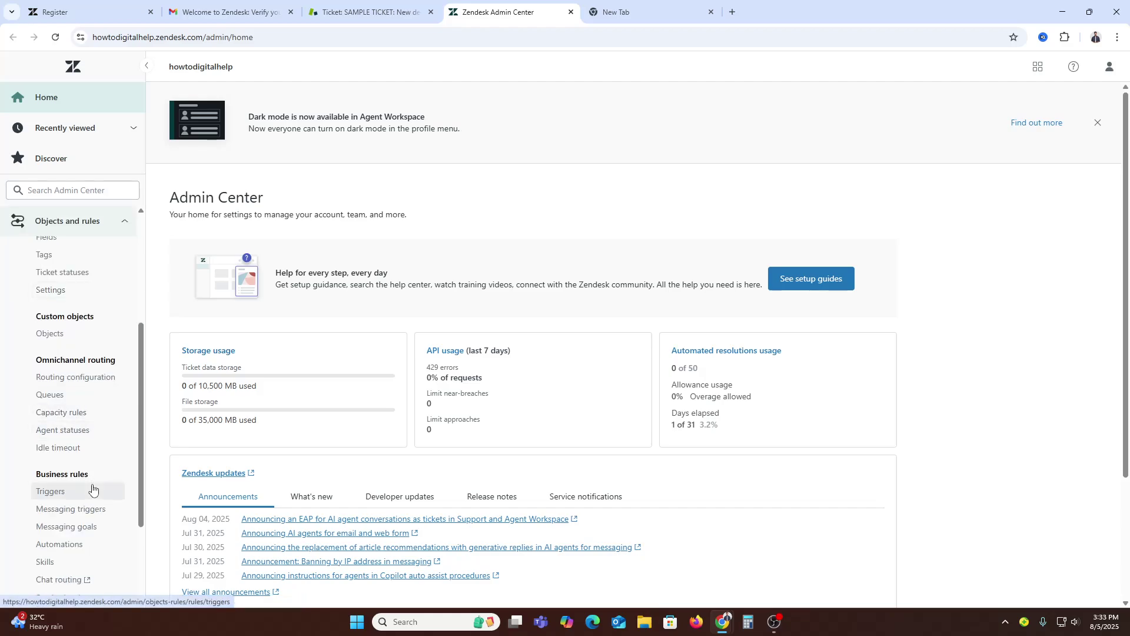
{"action": "scroll", "coordinate": [93, 488], "scroll_direction": "down", "scroll_amount": 3}
Step: Open Business rules > Triggers to show the 7 active ticket triggers: Notifications (6) and SLA (1)
{"action": "left_click", "coordinate": [76, 355]}
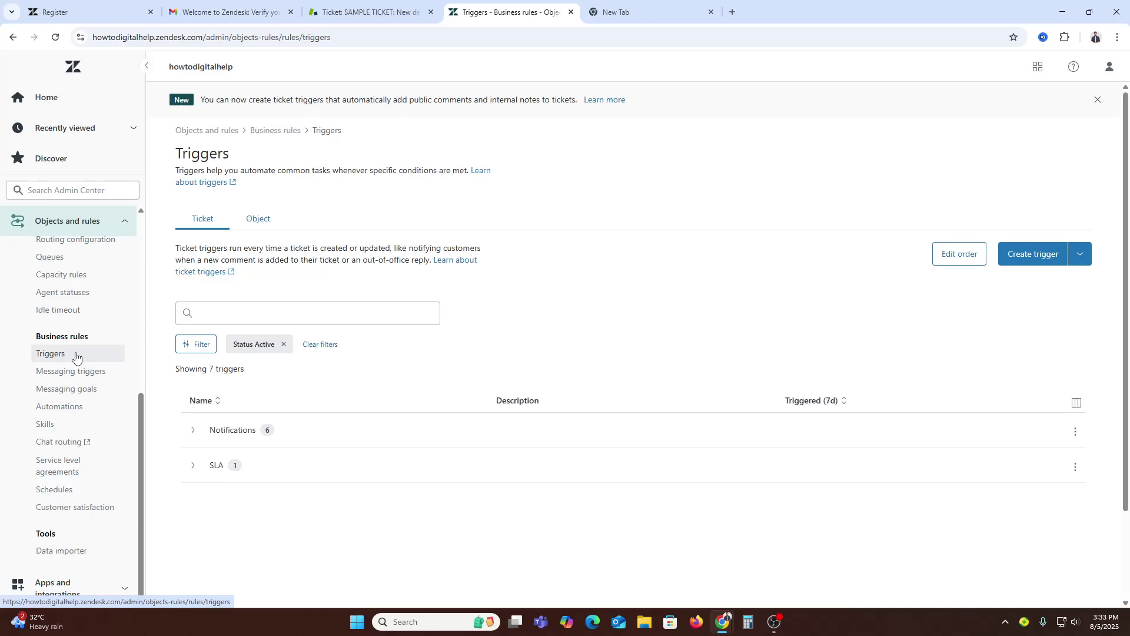
{"action": "left_click", "coordinate": [76, 355]}
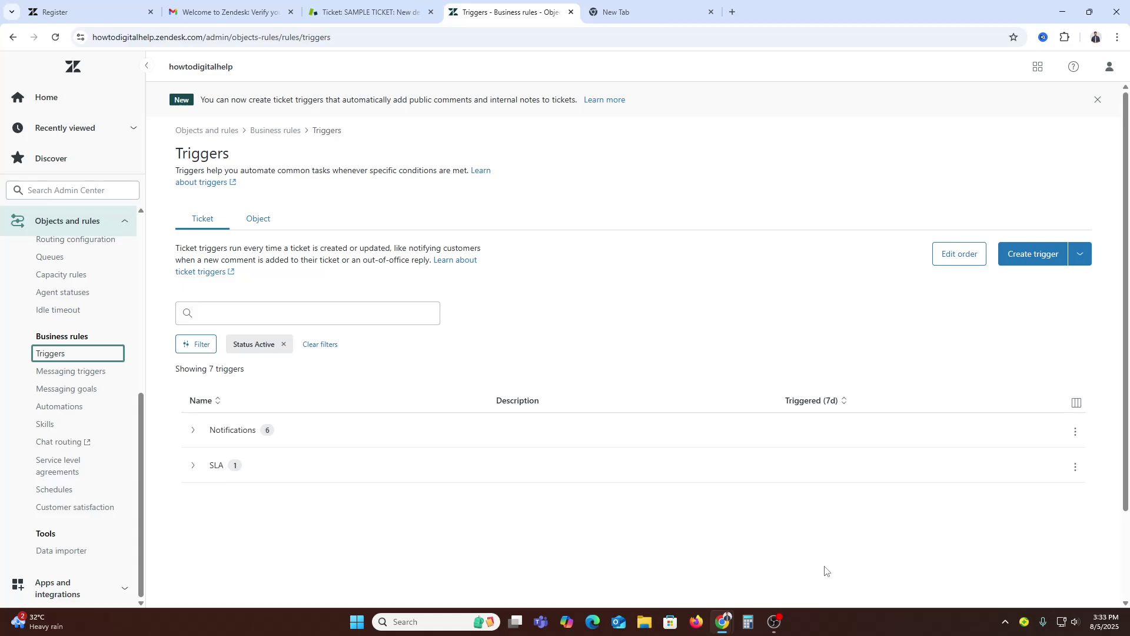